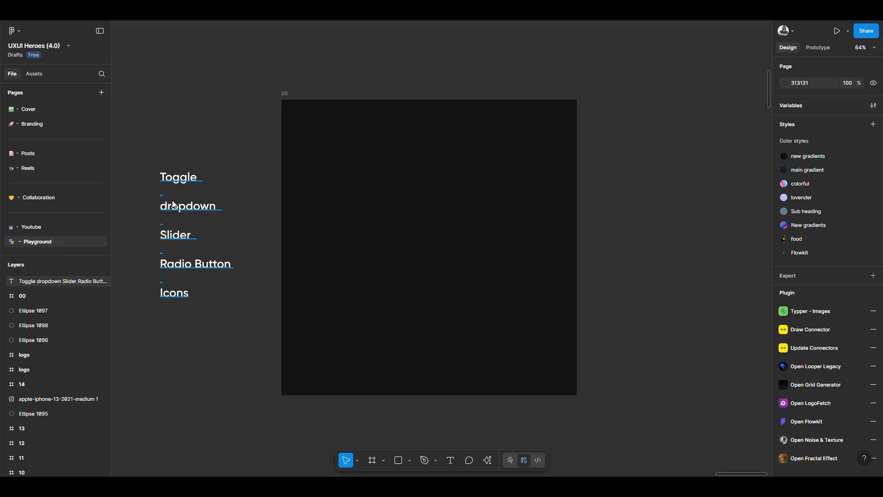
Draw a rectangle about 162 × 91 in the middle of frame 00 and round its corners fully into a pill.
left_click(184, 180)
left_click(377, 231)
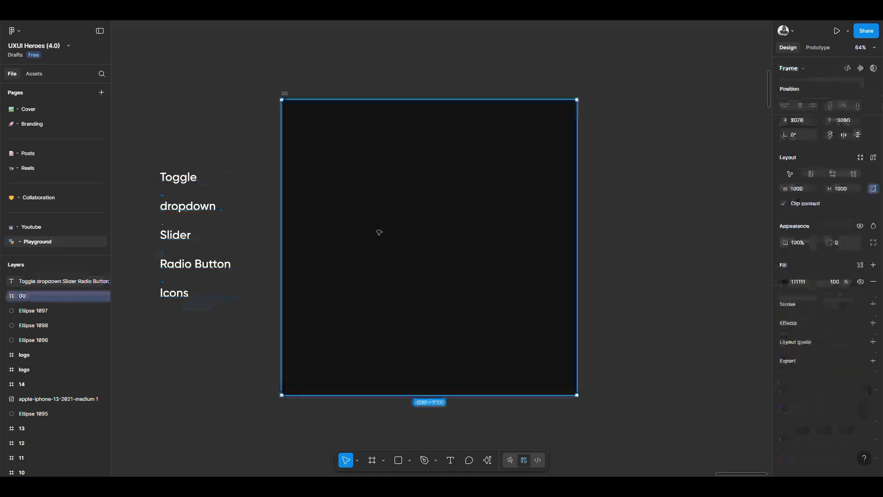
key("t")
key("r")
mouse_move(373, 230)
left_mouse_down()
mouse_move(449, 203)
mouse_move(443, 241)
left_mouse_up()
scroll(443, 250, "up", 5)
left_click_drag(509, 192, 463, 236)
Add a circle about 74 × 74 inside the right end of the pill and centre the two shapes vertically.
scroll(391, 243, "up", 2)
key("o")
left_click(401, 239)
key("v")
left_click_drag(467, 305, 448, 287)
left_click_drag(437, 243, 439, 243)
left_click(338, 241, "shift")
key("alt+v")
Fill the circle with black 000000 and move it to the left end of the pill.
left_click(402, 235)
left_click(785, 254)
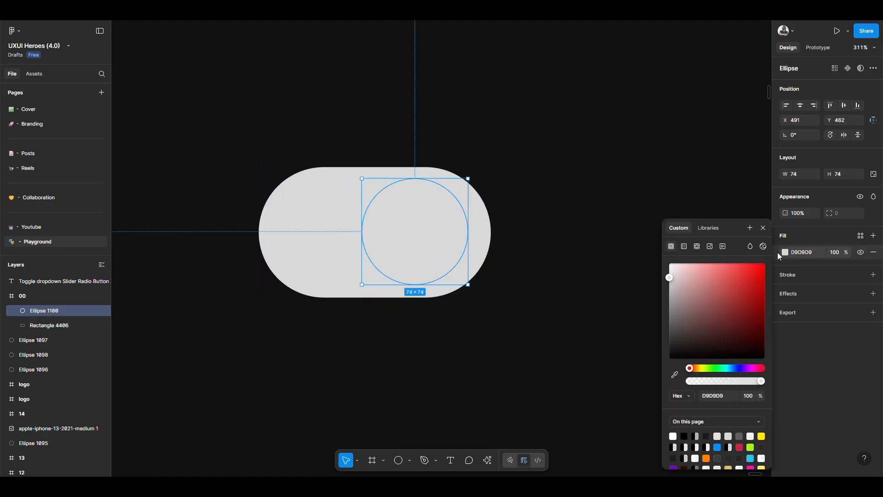
left_click_drag(690, 322, 666, 361)
left_click(599, 292)
left_click_drag(408, 226, 319, 228)
key("alt")
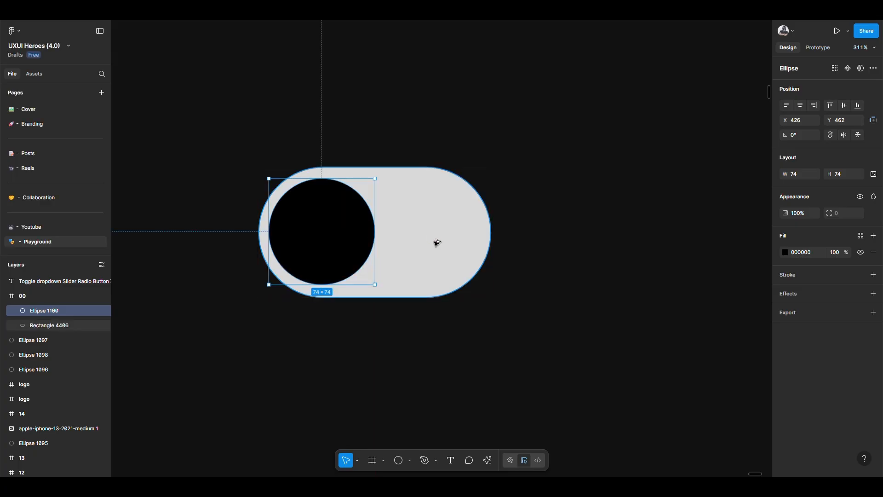
scroll(441, 255, "down", 6)
left_click(651, 266)
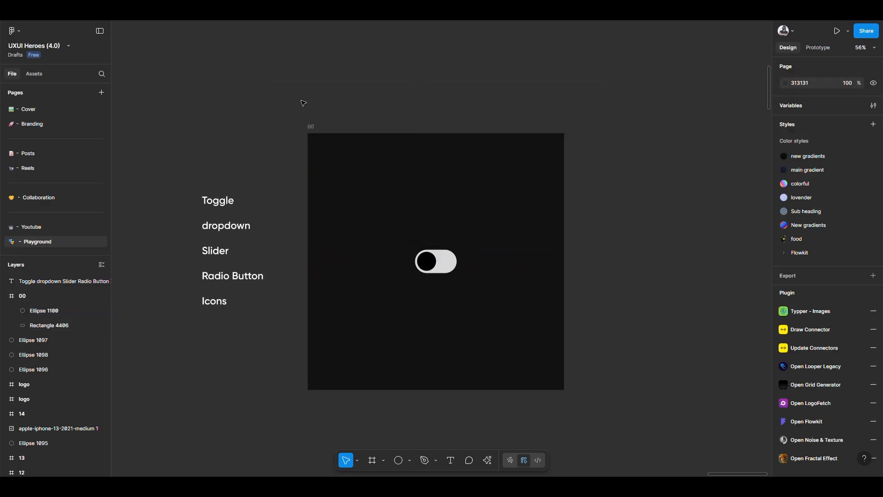
Duplicate frame 00 together with its toggle.
left_click(310, 127)
key("ctrl+d")
left_click_drag(767, 221, 579, 220)
Shift the circle in the duplicated frame to the right end of the pill, at X 499.
scroll(579, 219, "up", 7)
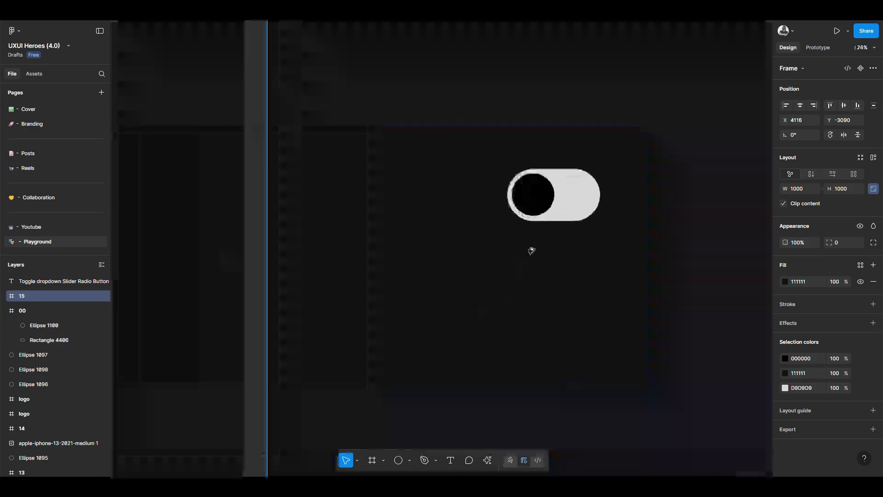
left_click_drag(538, 165, 584, 164)
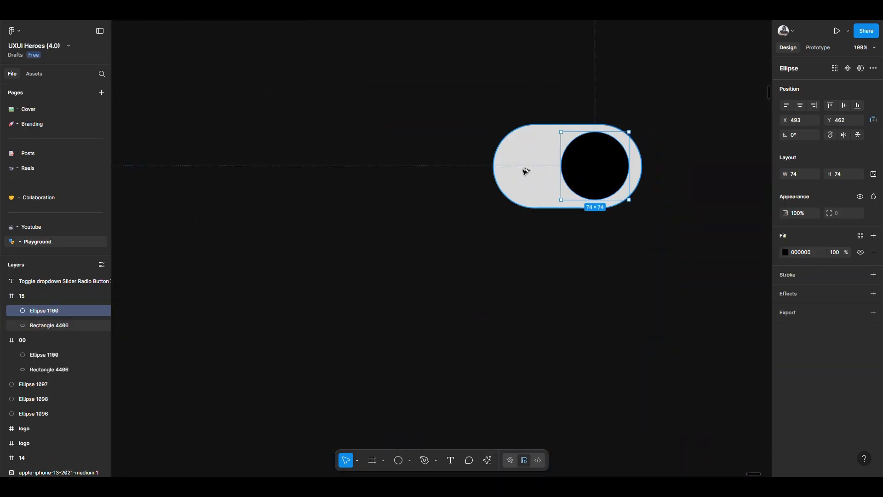
key("Right")
key("Right")
key("Right")
key("Right")
key("Right")
key("Right")
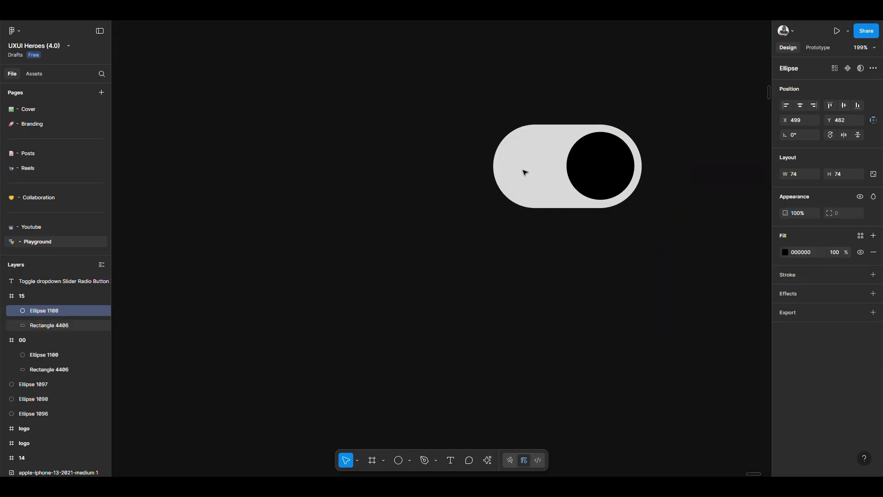
scroll(524, 223, "down", 9)
left_click(676, 241)
left_click_drag(676, 240, 701, 271)
scroll(704, 271, "down", 1)
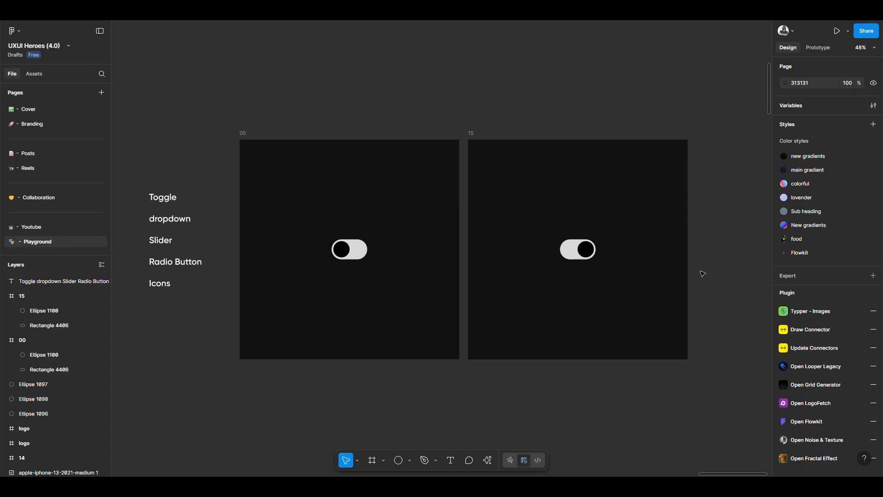
Change the fill of the circle in frame 15 to the blue 078EFB.
left_click(821, 48)
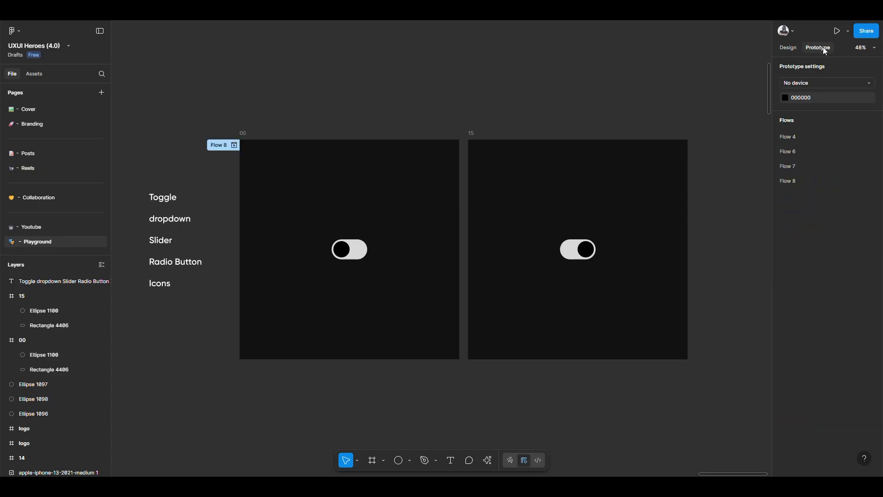
left_click(347, 249)
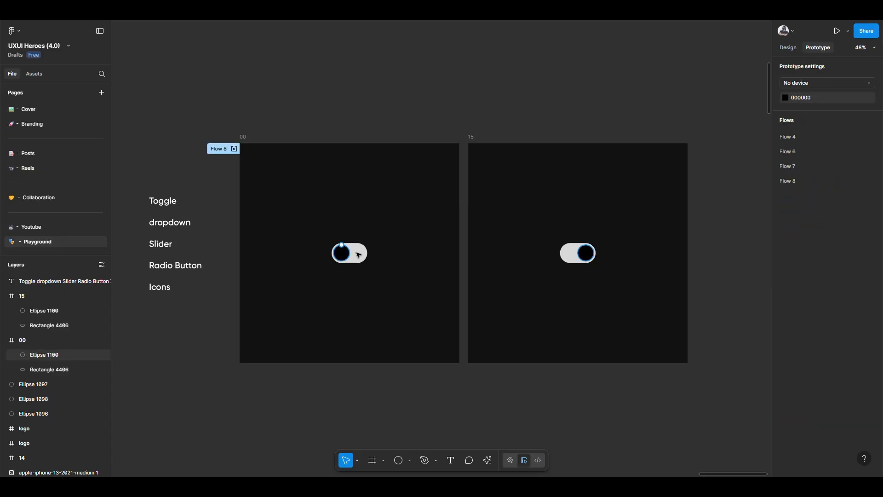
scroll(615, 252, "up", 3)
left_click(569, 253)
left_click(788, 47)
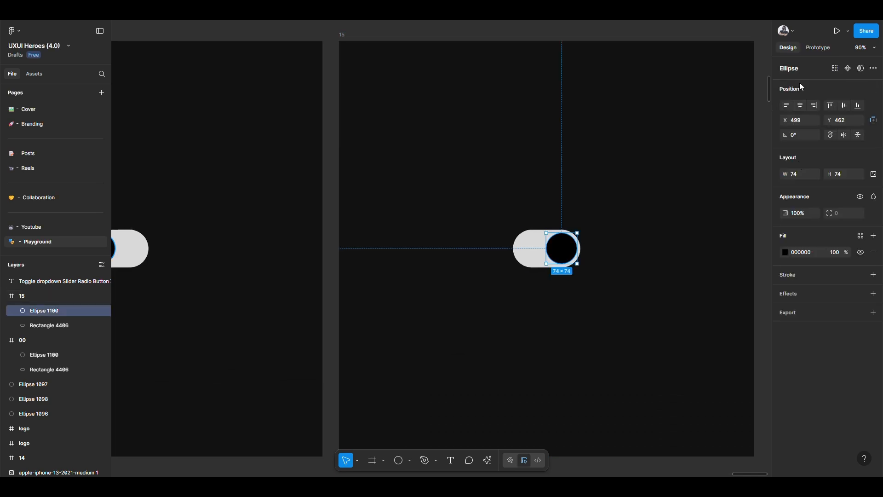
left_click(785, 252)
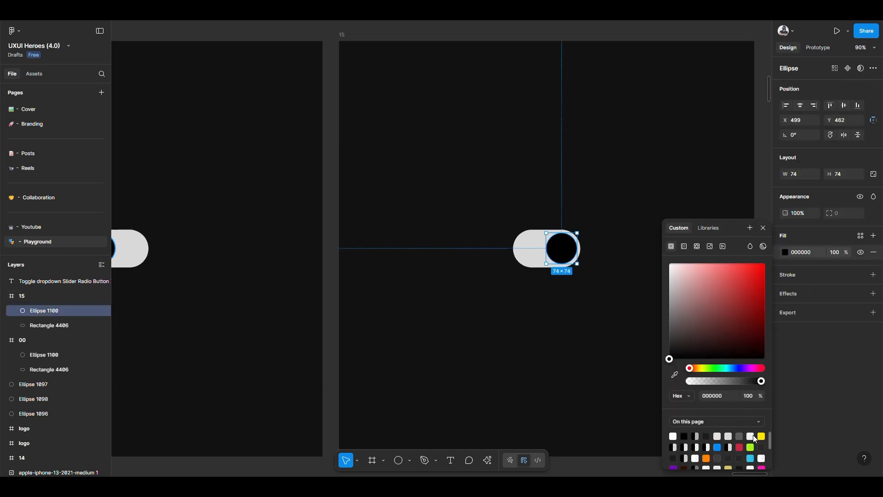
left_click(717, 447)
left_click(639, 150)
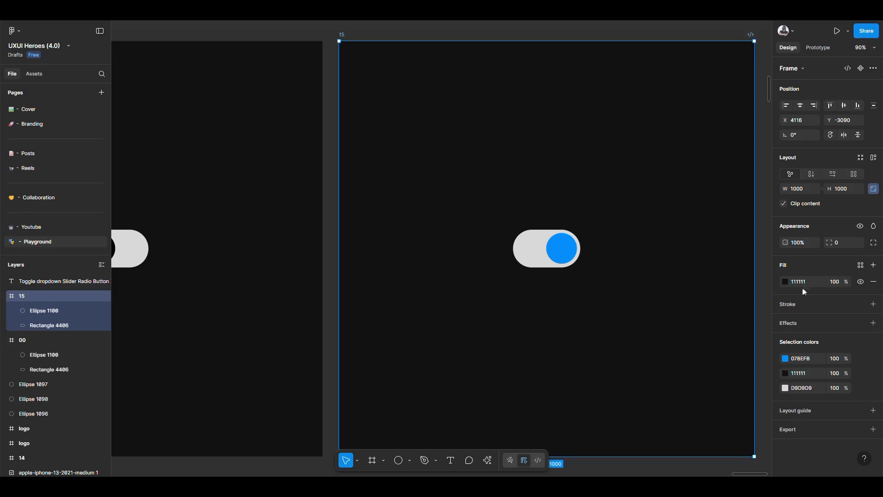
Set the background fill of frame 15 to the same blue as its circle.
left_click(784, 282)
left_click_drag(717, 313, 646, 383)
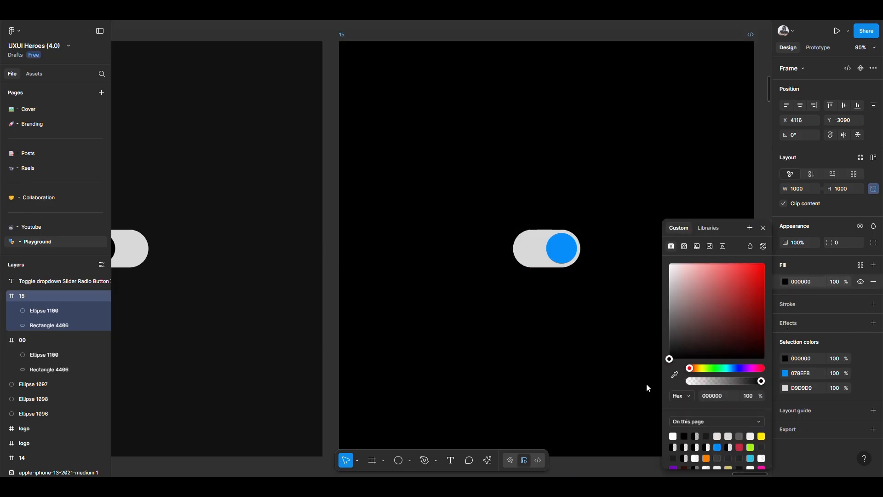
left_click(718, 447)
left_click(597, 207)
scroll(593, 232, "down", 4)
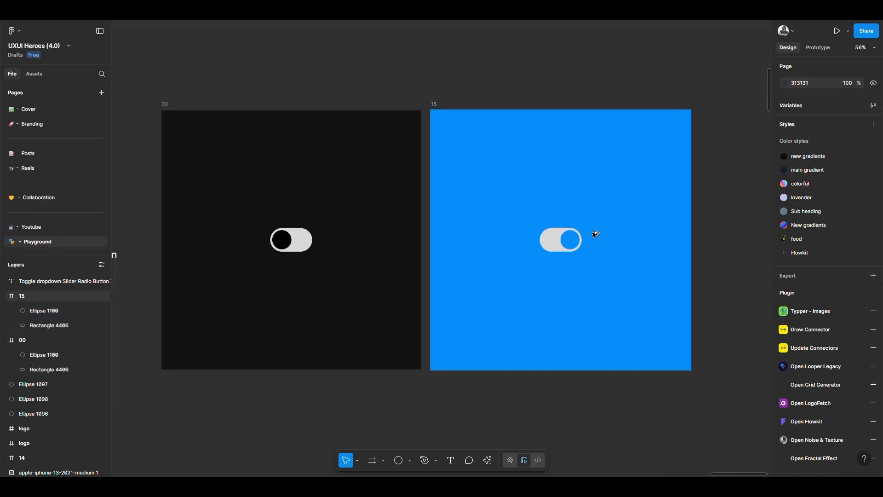
left_click_drag(716, 275, 666, 269)
scroll(678, 266, "down", 1)
left_click_drag(356, 298, 394, 288)
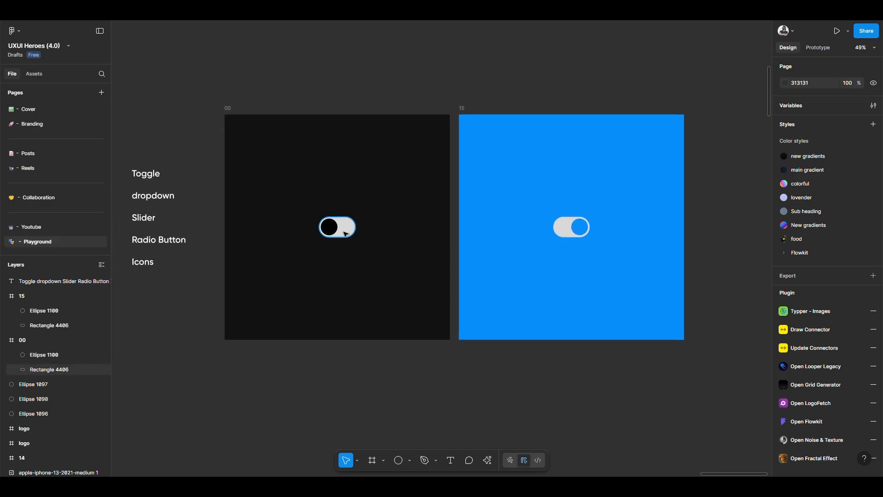
Connect the pill in frame 00 to frame 15 with an On click, Navigate to prototype interaction.
left_click(816, 48)
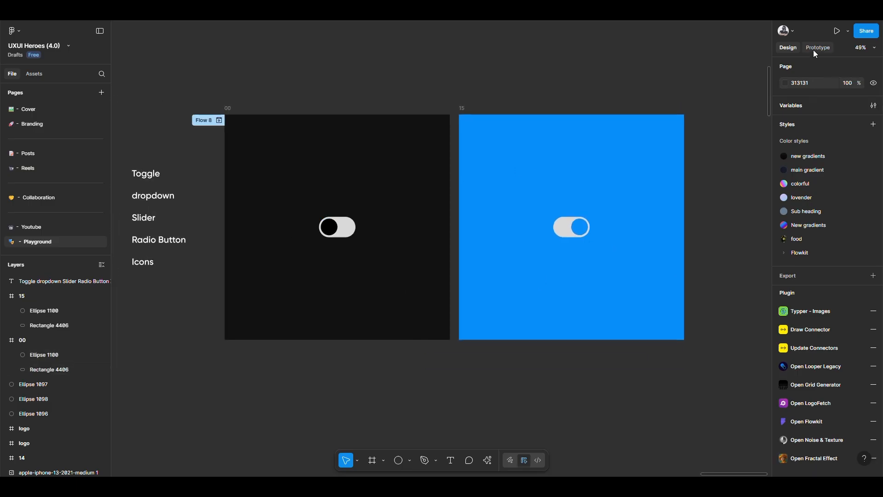
left_click(328, 230)
scroll(342, 227, "up", 3)
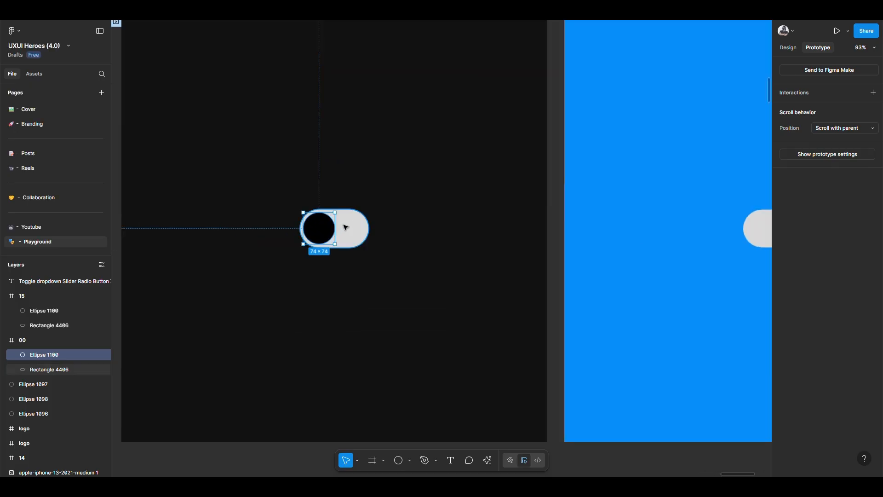
left_click(355, 229)
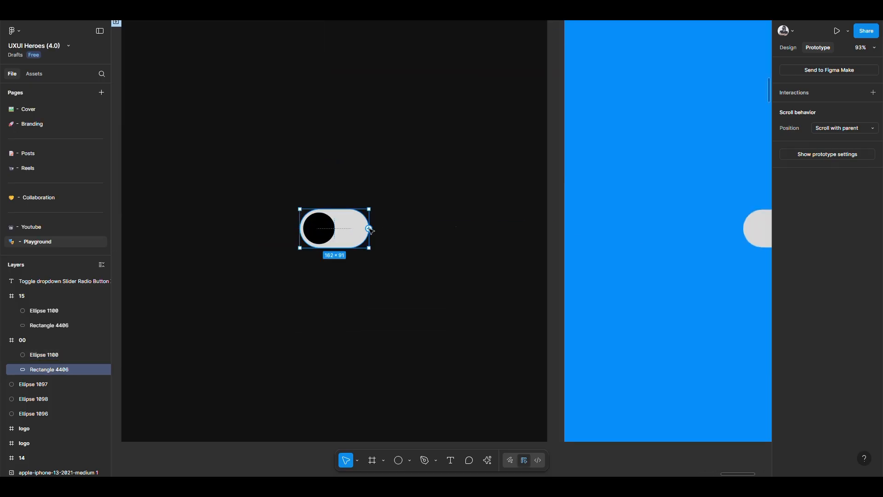
left_click_drag(369, 228, 571, 243)
left_click(560, 271)
left_click(579, 271)
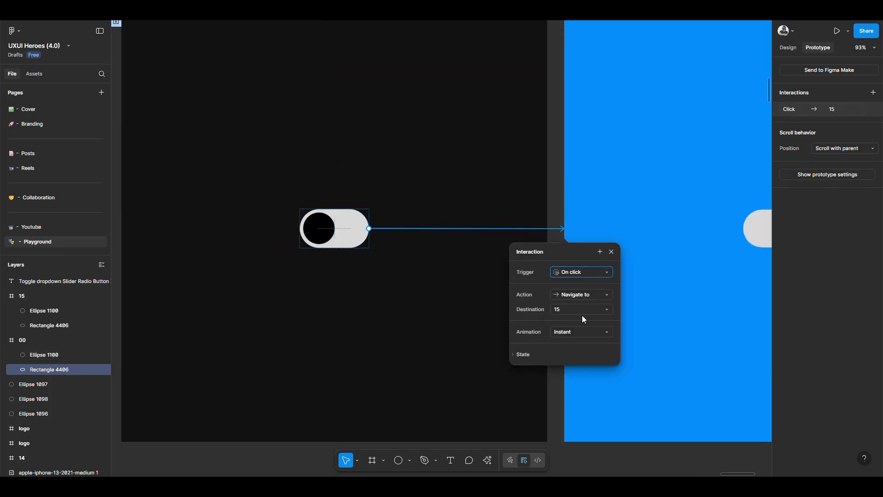
Set the interaction's animation to Smart animate with a duration of 600 ms.
left_click(580, 331)
left_click(572, 354)
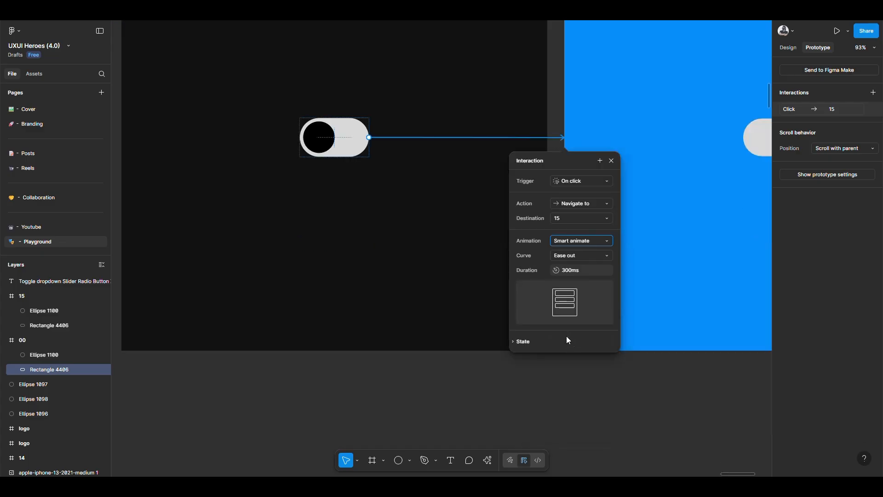
left_click(585, 269)
type("600")
key("Return")
left_click(613, 470)
Add a return prototype connection from the pill in frame 15 to frame 00.
scroll(613, 464, "down", 3)
scroll(648, 269, "right", 3)
left_click(631, 223)
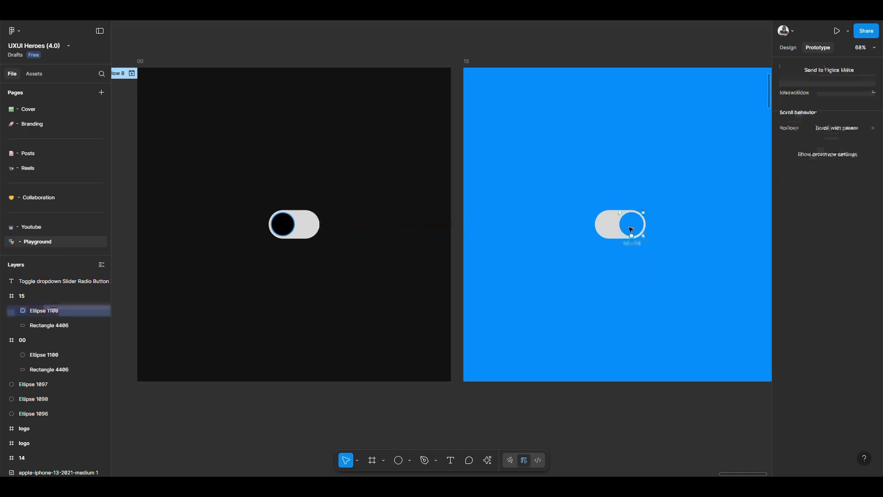
left_click(611, 227)
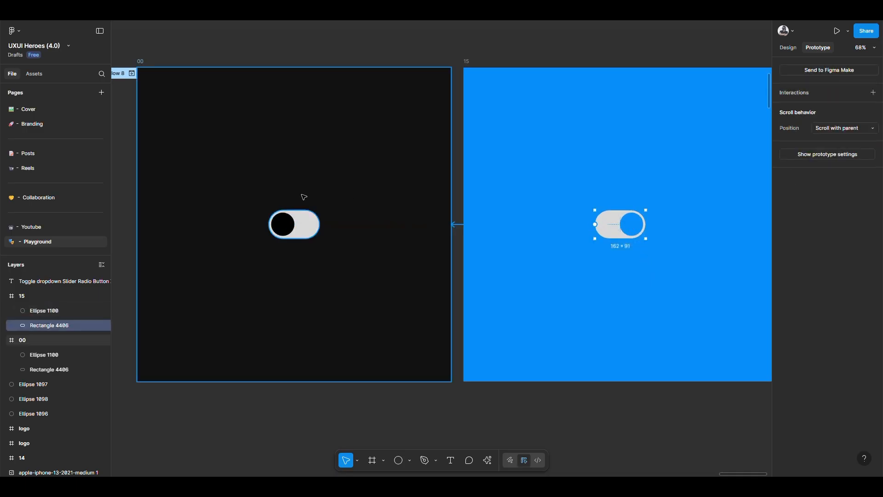
left_click_drag(354, 201, 436, 271)
left_click(568, 416)
scroll(567, 416, "down", 3)
Preview the prototype from frame 00 without the flows list and test the toggle by switching it back and forth.
left_click(302, 190)
key("ctrl+alt+Return")
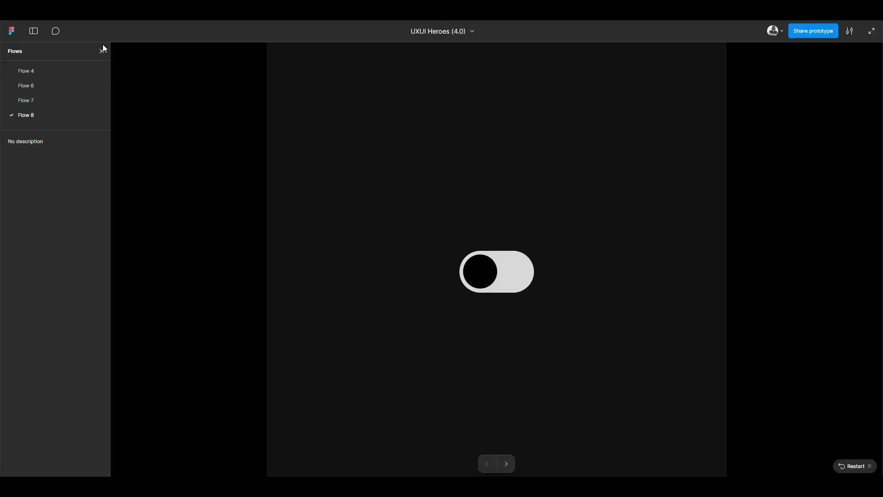
left_click(102, 50)
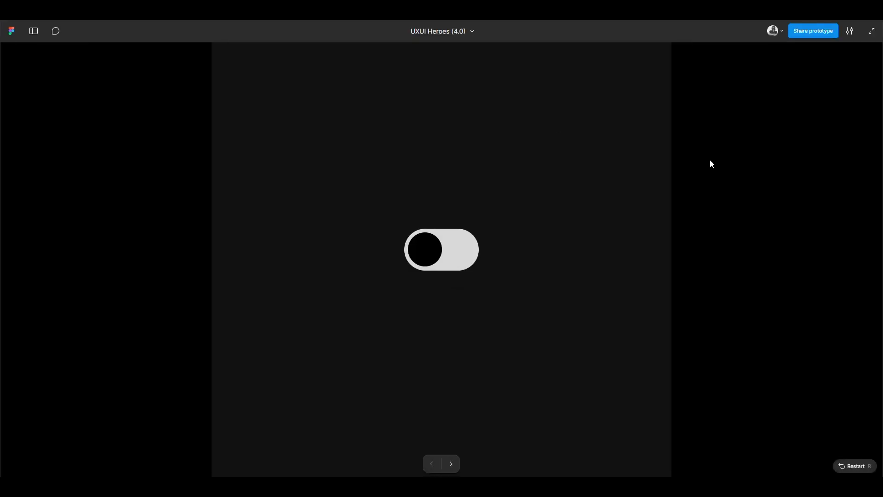
left_click(432, 256)
left_click(431, 256)
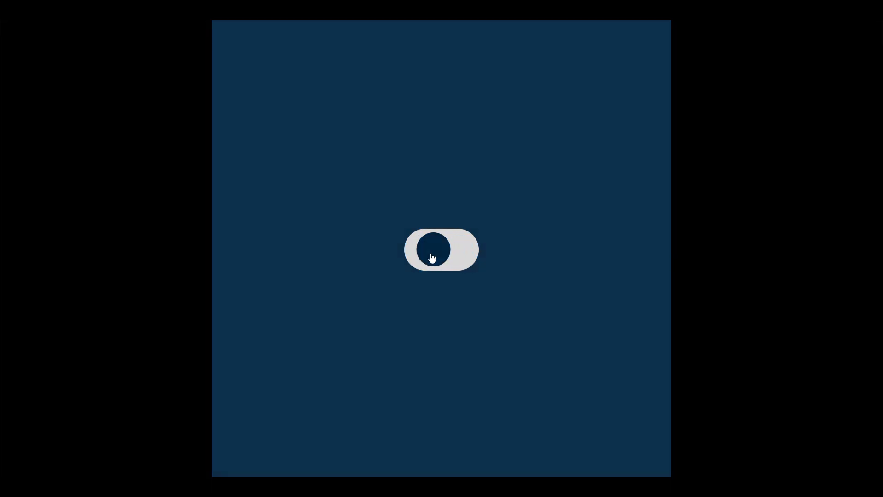
left_click(431, 256)
left_click(431, 255)
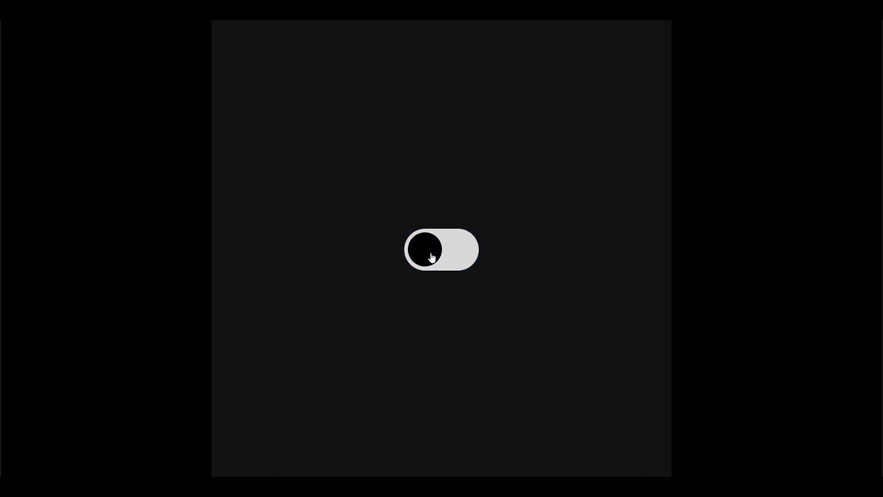
left_click(431, 255)
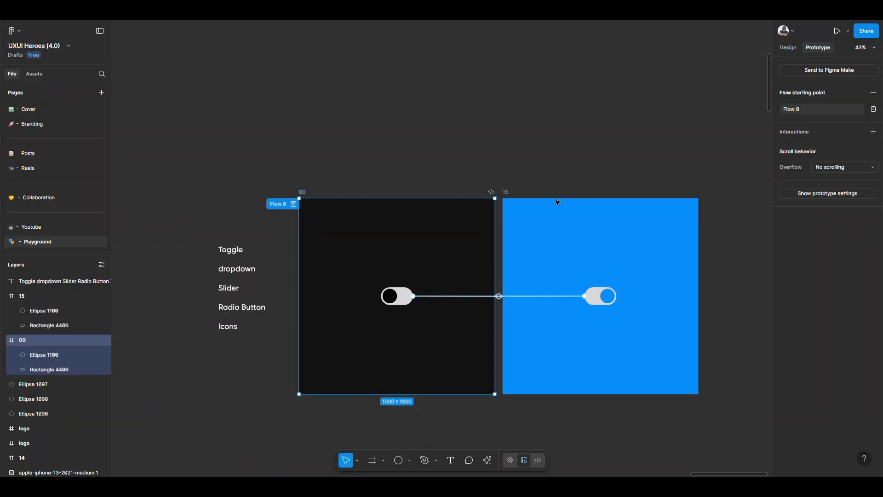
Delete frame 15 and both toggle shapes inside frame 00.
left_click(562, 158)
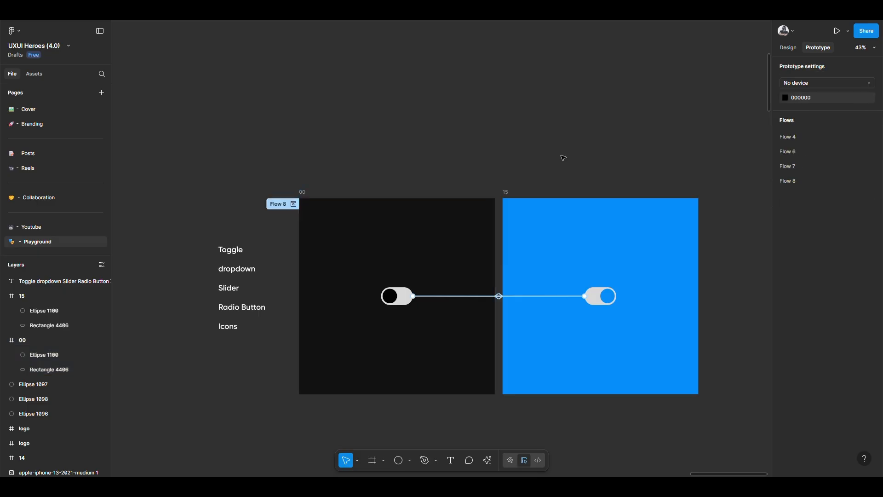
left_click(522, 192)
key("Delete")
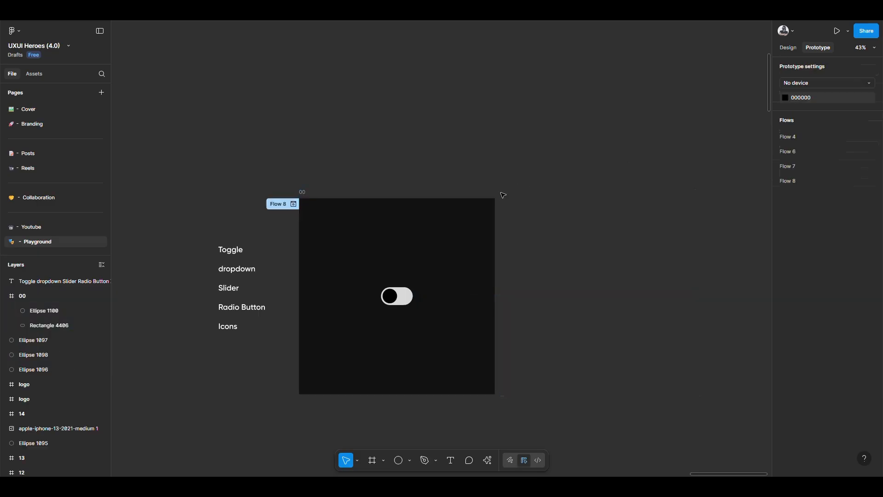
left_click(791, 48)
left_click(399, 304)
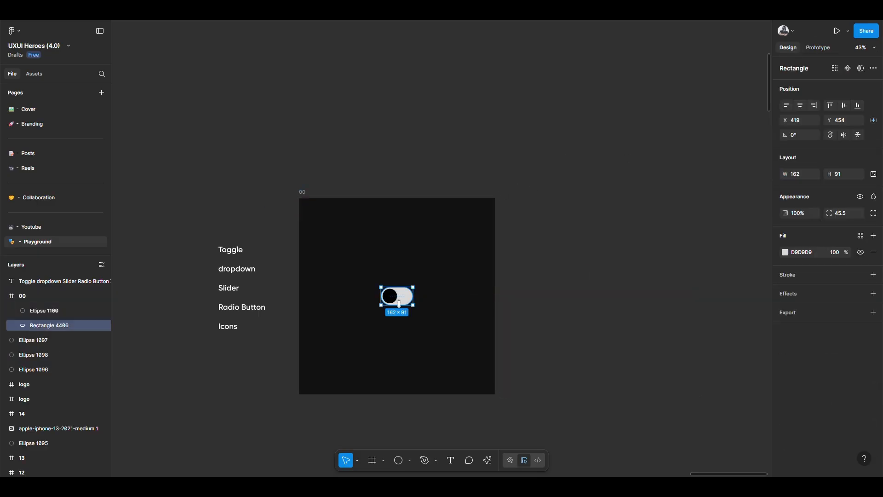
key("Delete")
scroll(399, 304, "up", 3)
left_click(385, 290)
key("Delete")
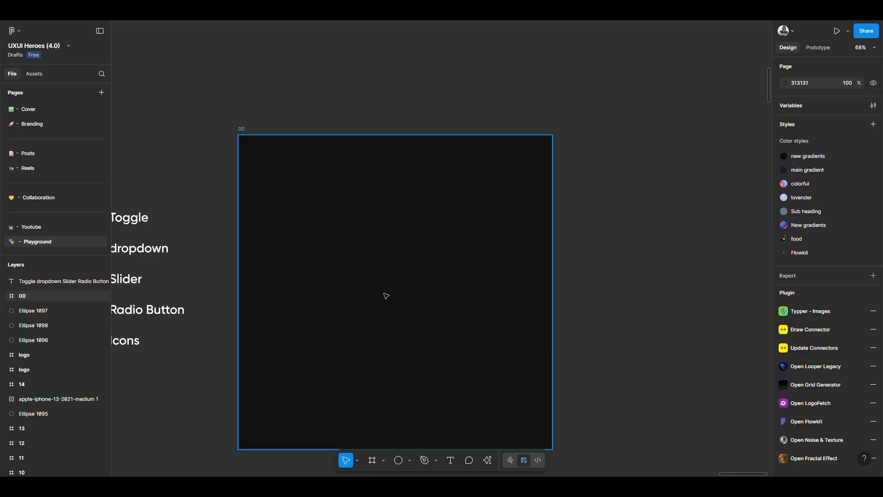
Remove the "Toggle" entry from the list text beside the frame so that it starts with "dropdown".
scroll(387, 284, "left", 4)
left_click_drag(387, 284, 393, 284)
double_click(214, 249)
left_click(203, 248)
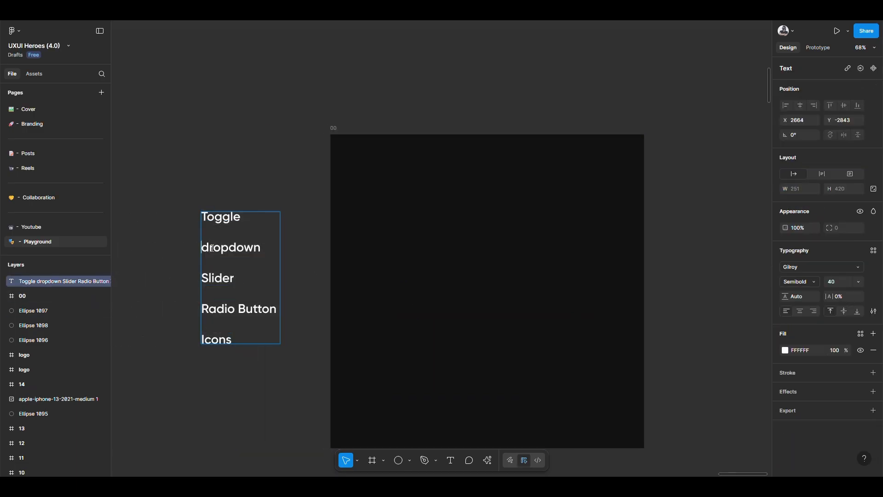
key("shift+Up")
key("shift+Up")
key("BackSpace")
Place a 100 × 100 rectangle in frame 00 and centre it horizontally and vertically.
scroll(306, 262, "right", 3)
left_click(306, 262)
key("r")
left_click(397, 268)
key("alt+h")
key("alt+v")
Widen the rectangle symmetrically to about 334 × 100 and round its corners to a radius of about 50.
scroll(422, 261, "up", 3)
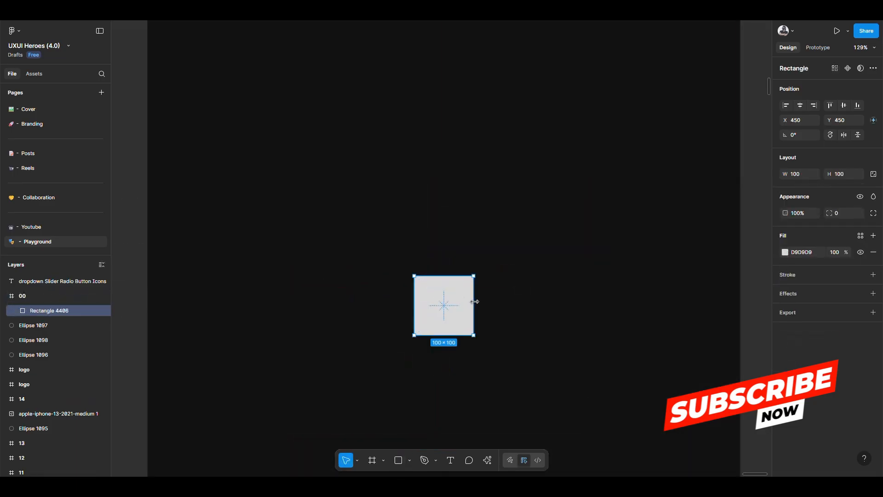
left_click_drag(473, 301, 543, 299)
left_click_drag(357, 282, 411, 327)
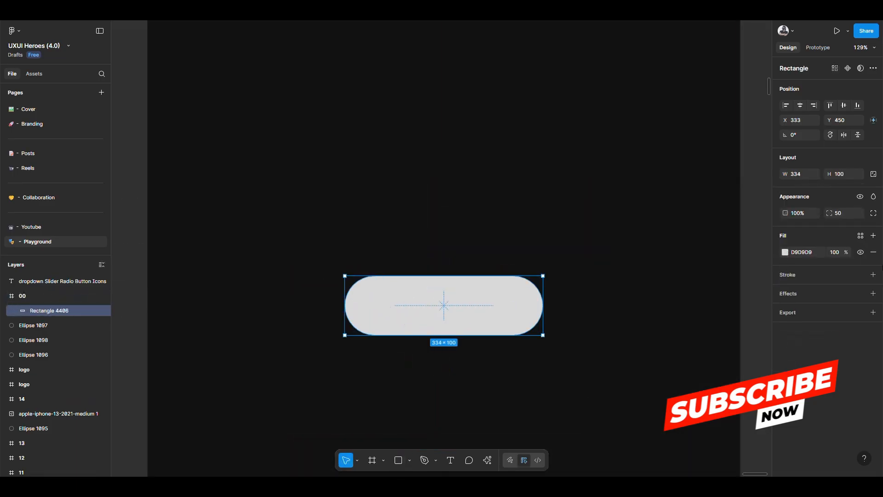
Lower the rounded rectangle's opacity to 5%.
key("0")
key("0")
key("0")
key("5")
Add the white text "dropdown" inside the rounded rectangle and move it close to the rectangle's left end, at about X 362.
scroll(542, 335, "up", 3)
key("t")
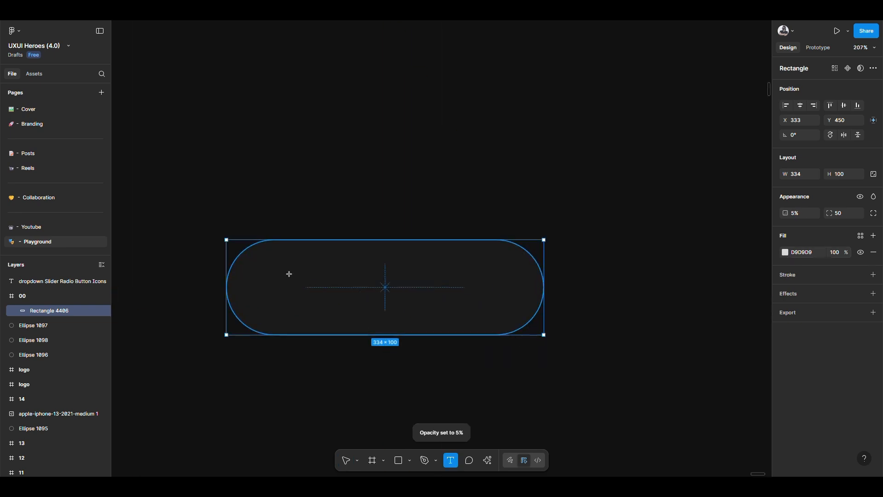
left_click(288, 274)
type("dropdown")
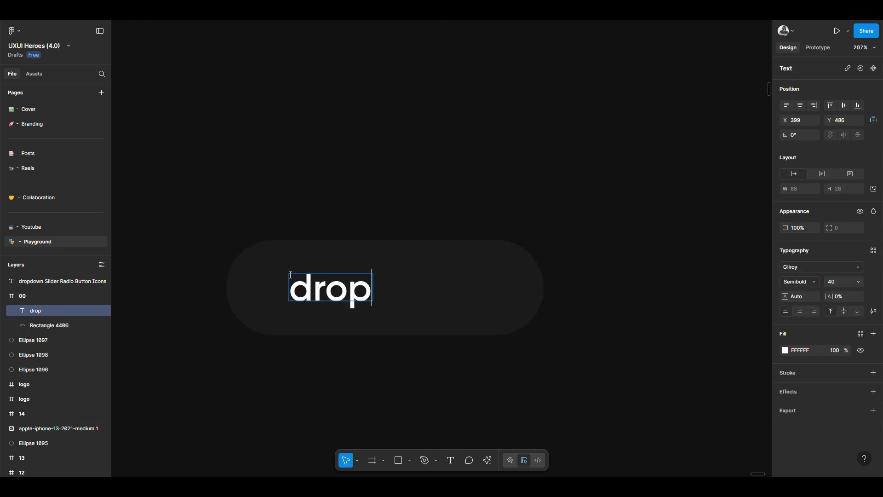
key("Escape")
left_click(245, 297, "shift")
left_click(370, 287)
left_click_drag(370, 288, 339, 289)
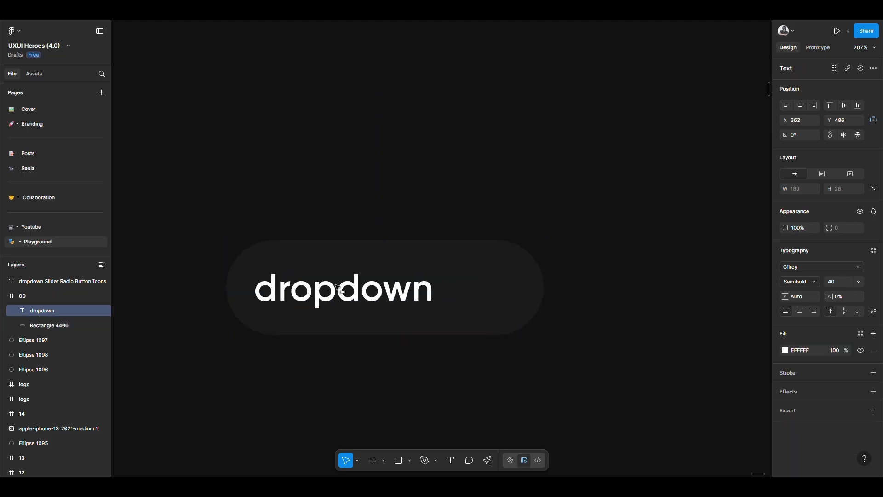
Extend the rounded rectangle's right side to make it about 395 × 100.
left_click(496, 289)
left_click_drag(543, 280, 603, 280)
left_click(523, 205)
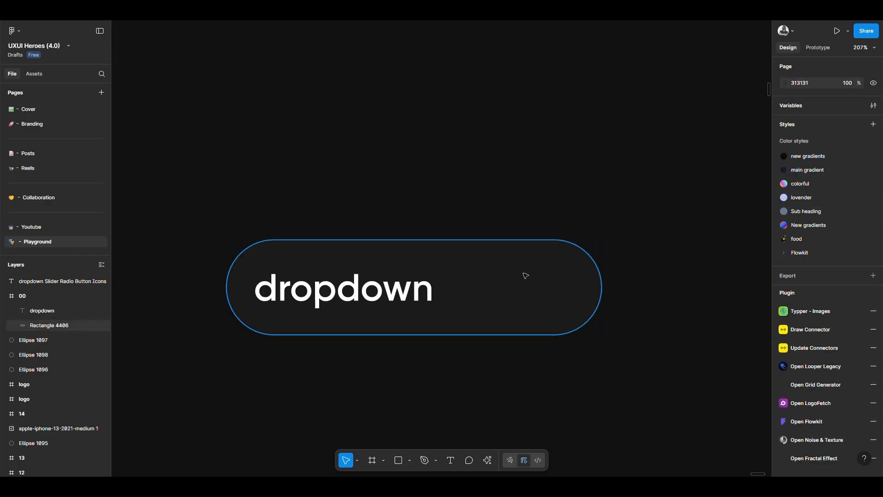
Draw a thin vertical bar about 2 × 46 near the right end of the rounded rectangle.
key("r")
left_click_drag(537, 260, 542, 304)
scroll(593, 294, "up", 3)
left_click_drag(571, 275, 490, 270)
scroll(502, 276, "up", 3)
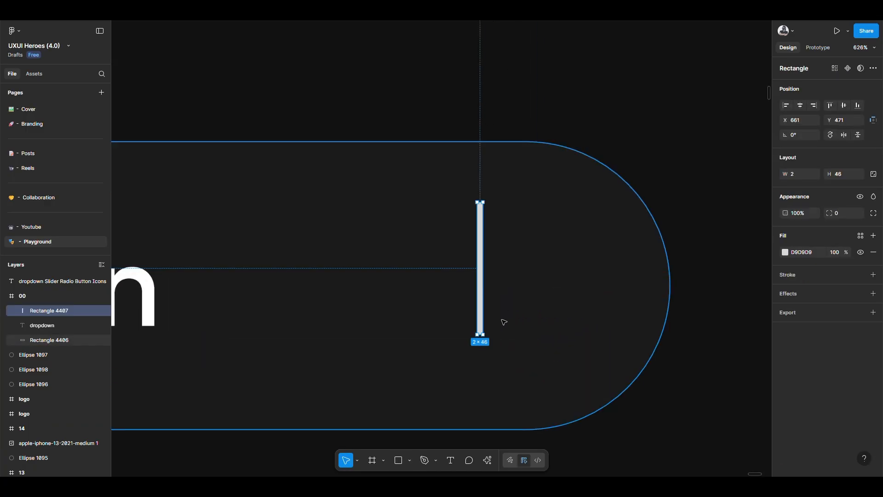
Duplicate the bar, rotate the copy horizontal to form a plus, group both bars and set their corner radius to 500.
key("ctrl+d")
left_click_drag(486, 337, 546, 260)
left_click(481, 243, "shift")
key("ctrl+g")
left_click(839, 225)
type("500")
key("Return")
Scale the plus group down to about 26 × 26 and move it nearer the pill's right end, level with the text.
key("k")
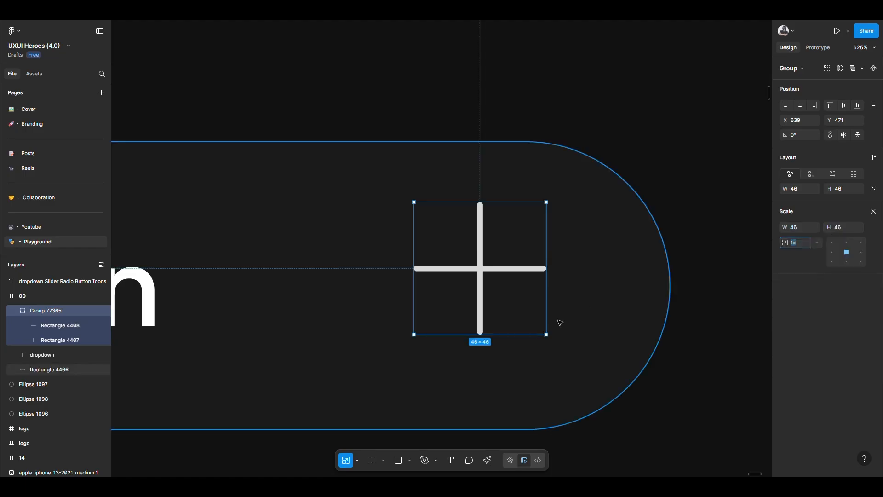
key("alt")
left_click_drag(547, 332, 518, 305)
left_click_drag(488, 266, 551, 278)
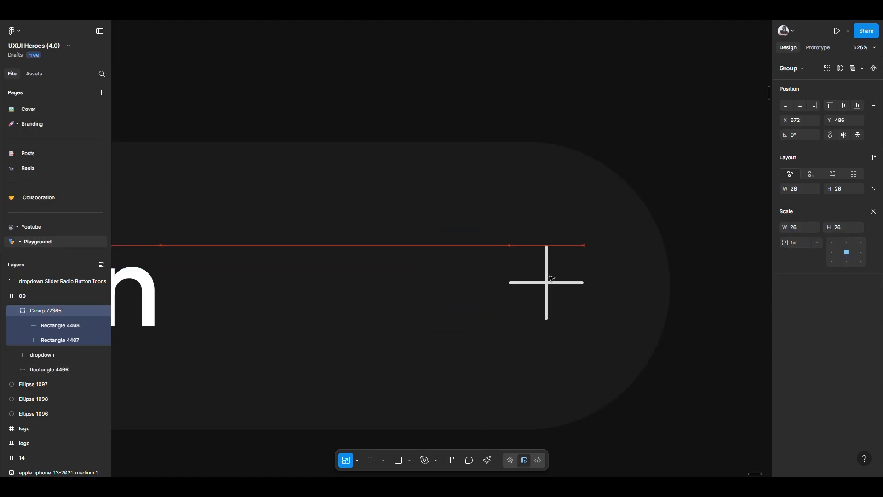
Group the plus with the "dropdown" text, and group that together with the rounded rectangle.
scroll(550, 278, "down", 5)
left_click(340, 288, "shift")
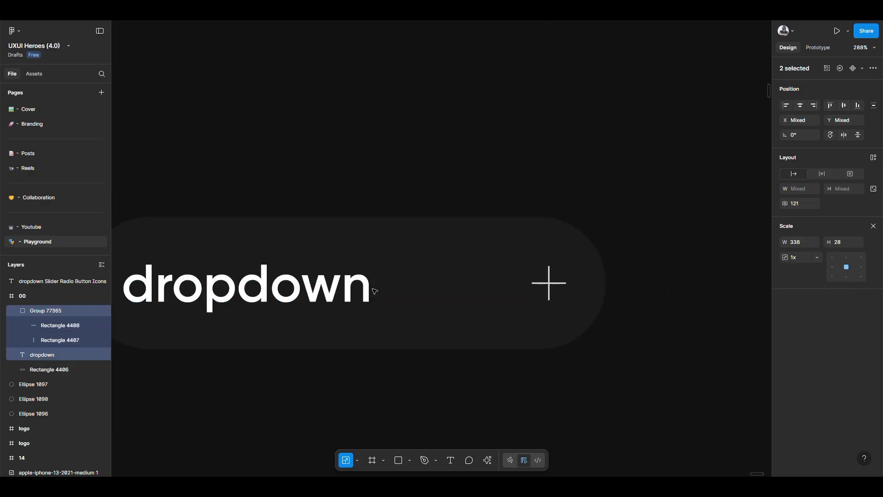
left_click(549, 282)
left_click(549, 282)
left_click(285, 298, "shift")
key("ctrl+g")
left_click(295, 243, "shift")
key("ctrl+g")
scroll(445, 242, "down", 5)
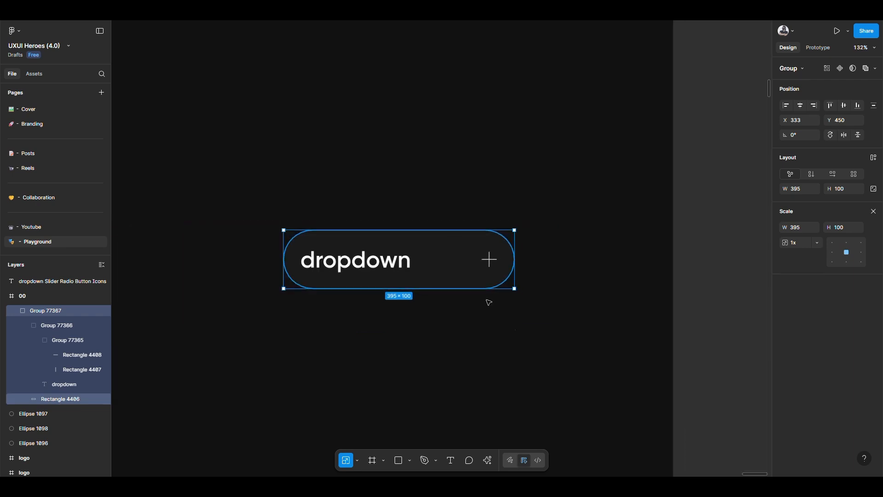
Copy the "dropdown" text straight below the pill to about Y 594 and change the copy to "select 01".
left_click(489, 302)
left_click_drag(450, 312, 451, 315)
scroll(452, 316, "up", 2)
left_click_drag(363, 325, 367, 300)
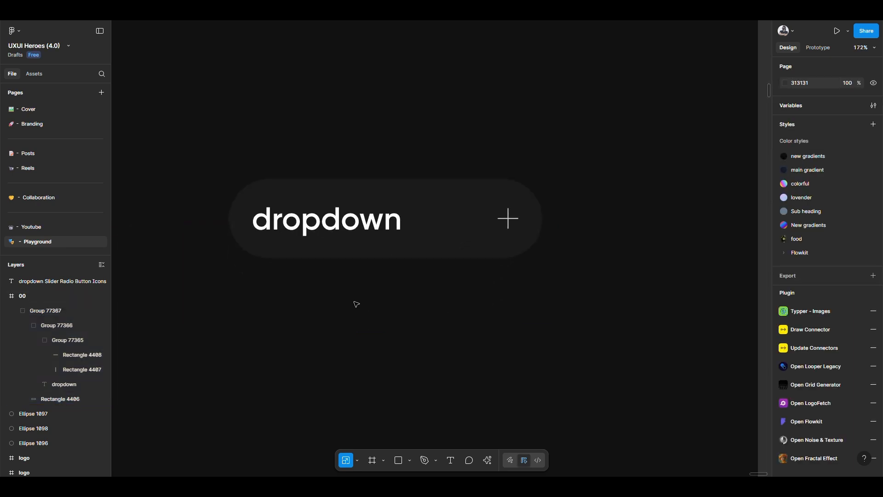
left_click(345, 216, "ctrl")
left_click_drag(345, 216, 345, 304)
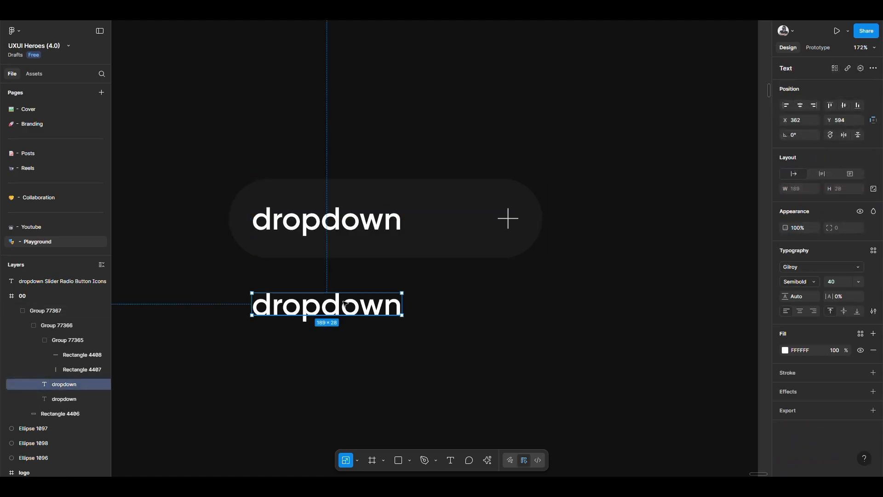
double_click(344, 304)
type("select")
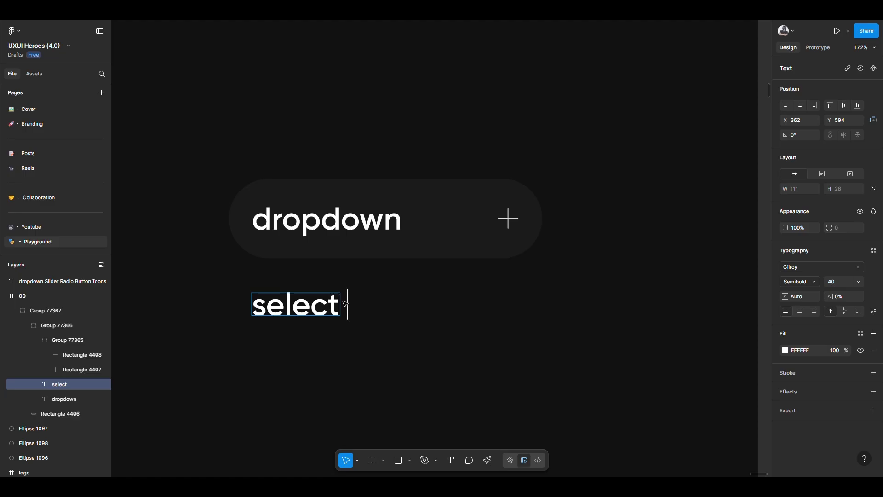
type(" 01")
key("Escape")
Duplicate "select 01" below itself with a gap of about 46 and change the copy to "select 02".
scroll(353, 302, "down", 3)
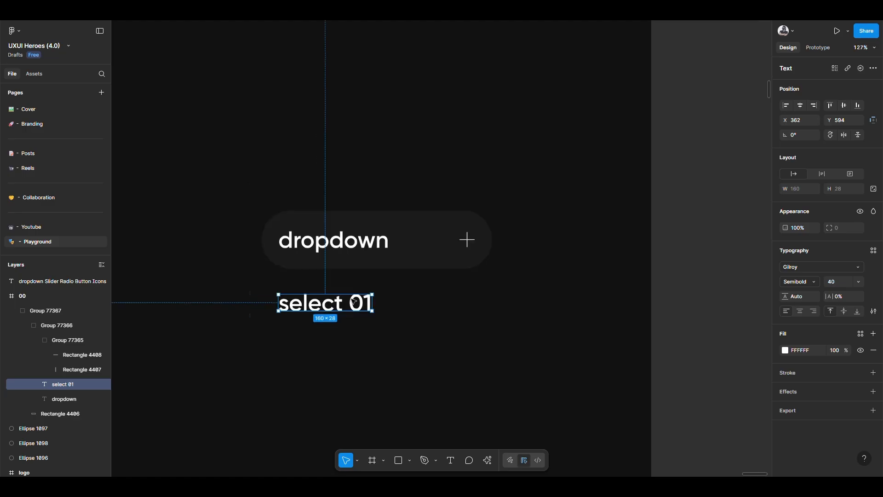
key("ctrl+d")
left_click_drag(353, 308, 355, 348)
double_click(355, 347)
key("BackSpace")
type("2")
key("Escape")
Change the fill of the "select 01" and "select 02" texts to the grey 717171.
left_click(340, 311, "shift")
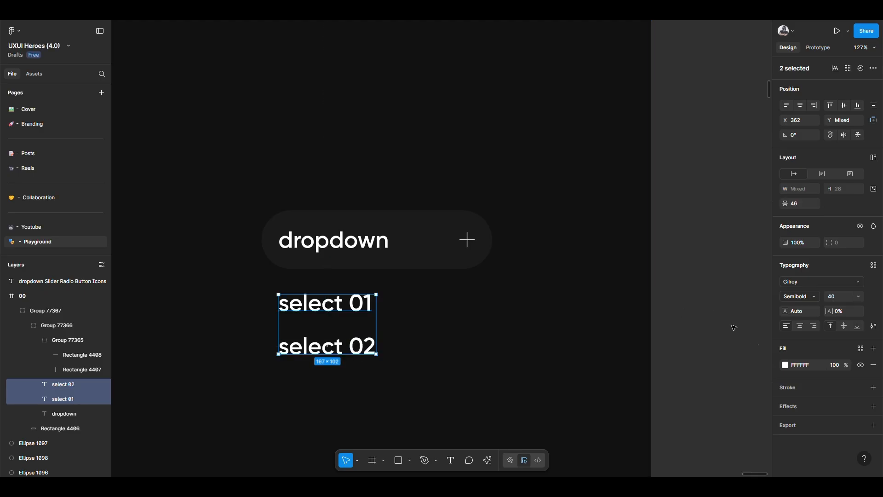
left_click(785, 365)
left_click_drag(673, 290, 658, 321)
left_click(542, 292)
scroll(418, 258, "up", 4)
scroll(418, 257, "down", 4)
scroll(671, 274, "down", 2)
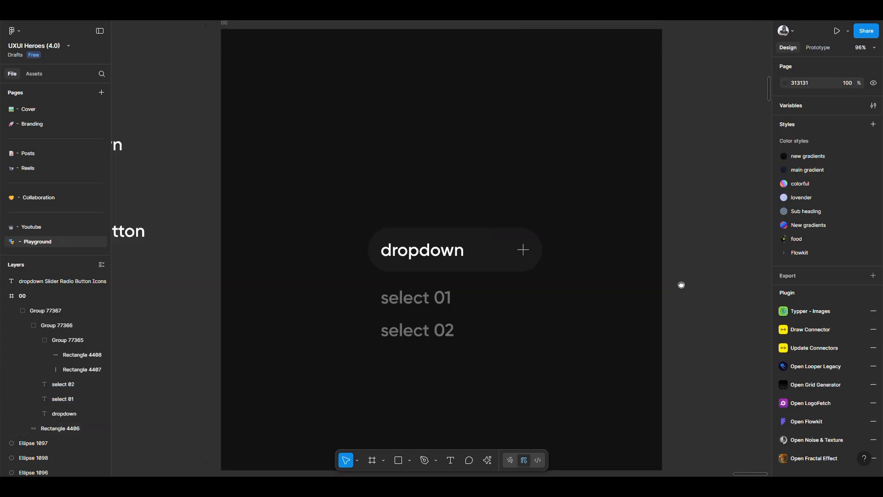
Set the opacity of the "select 01" and "select 02" texts to 0%.
left_click_drag(680, 286, 644, 274)
scroll(428, 299, "up", 3)
left_click(385, 282, "ctrl")
left_click(368, 340, "shift")
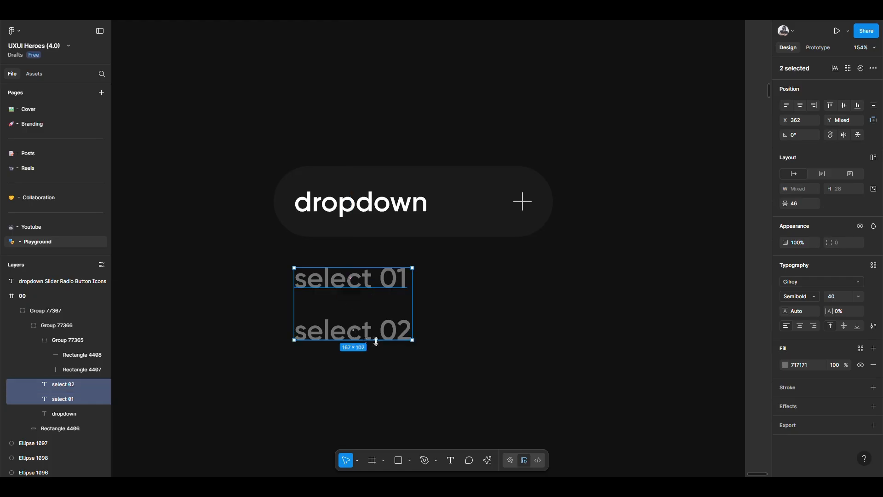
key("0")
left_click(797, 244)
type("0")
key("Return")
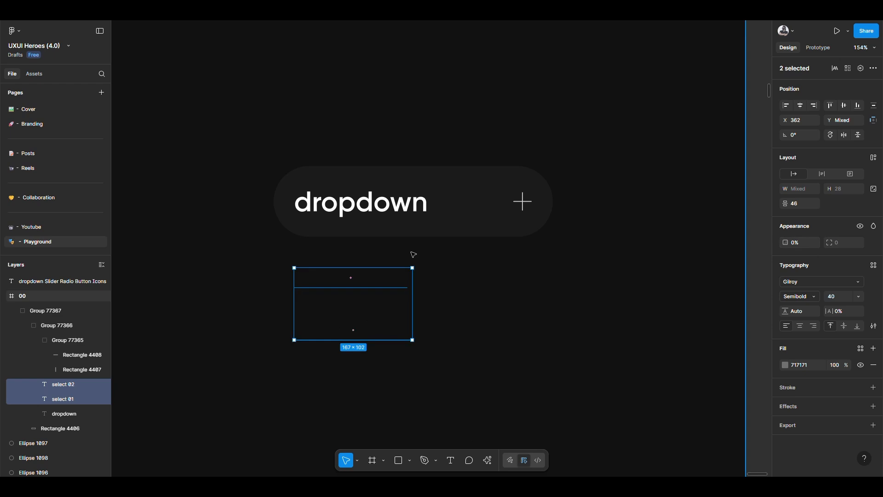
Duplicate frame 00 so that the copy sits beside the original.
scroll(394, 267, "down", 5)
left_click(613, 267)
left_click_drag(379, 95, 378, 117)
left_click(259, 121)
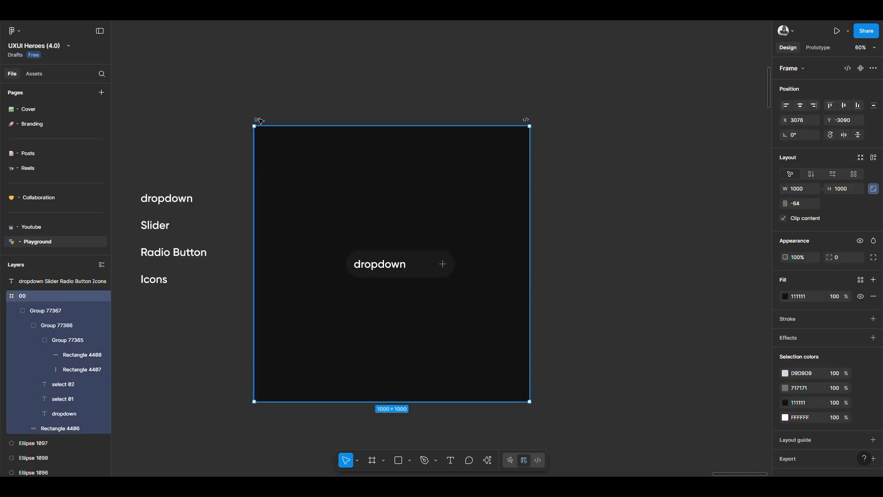
key("ctrl+d")
left_click_drag(646, 90, 534, 67)
Delete the vertical bar of the plus in frame 15, leaving only the horizontal bar.
scroll(542, 245, "up", 8)
left_click(556, 262, "ctrl")
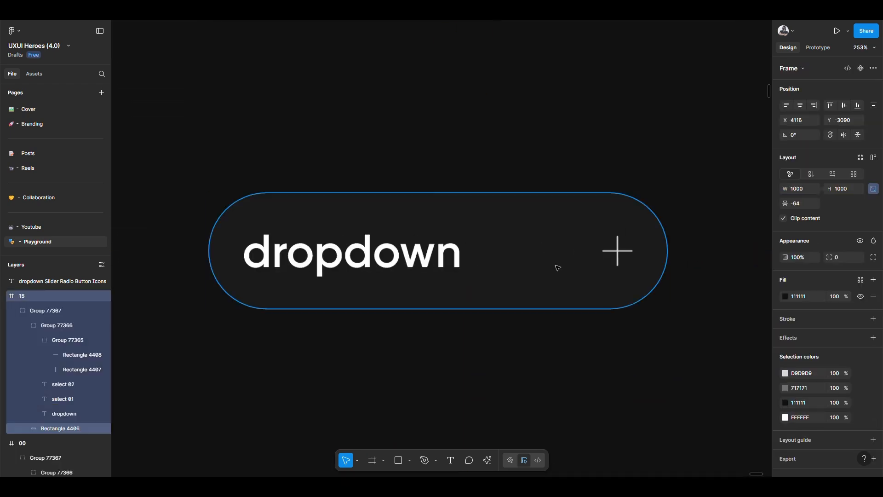
left_click(617, 246, "ctrl")
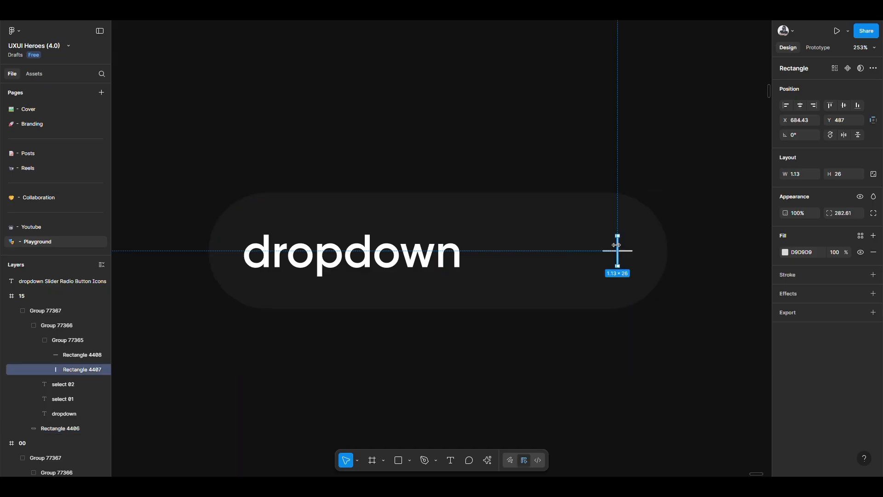
key("Delete")
Set the opacity of "select 01" and "select 02" in frame 15 to 100%.
scroll(578, 250, "down", 2)
left_click(64, 399)
left_click(57, 369)
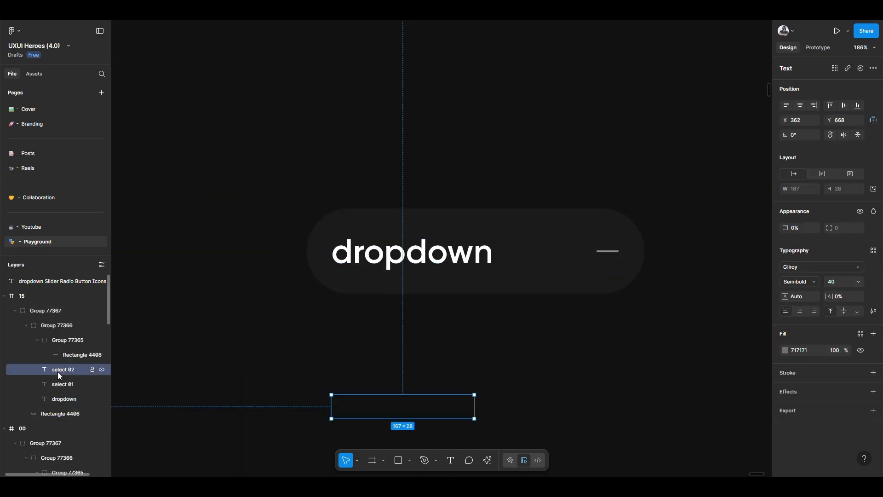
left_click(59, 382, "shift")
left_click(797, 243)
type("100")
key("Return")
scroll(502, 251, "down", 4)
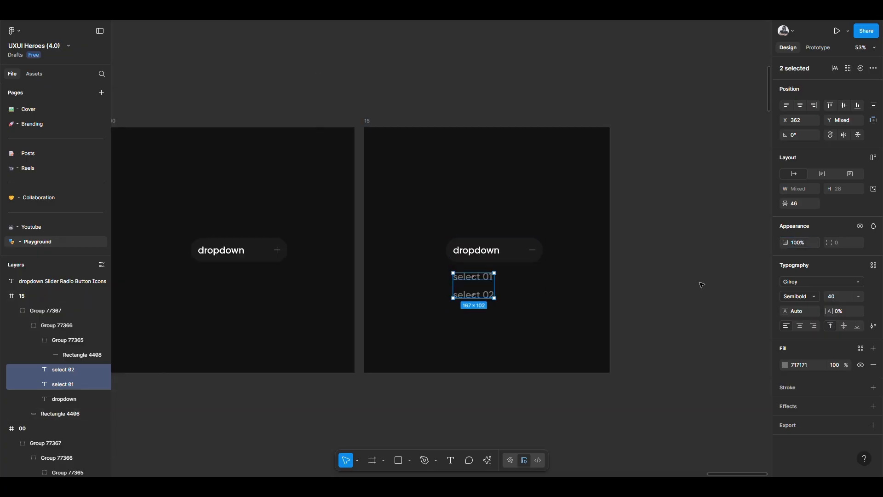
left_click(700, 285)
left_click_drag(672, 305, 735, 288)
scroll(735, 288, "down", 2)
scroll(686, 289, "up", 1)
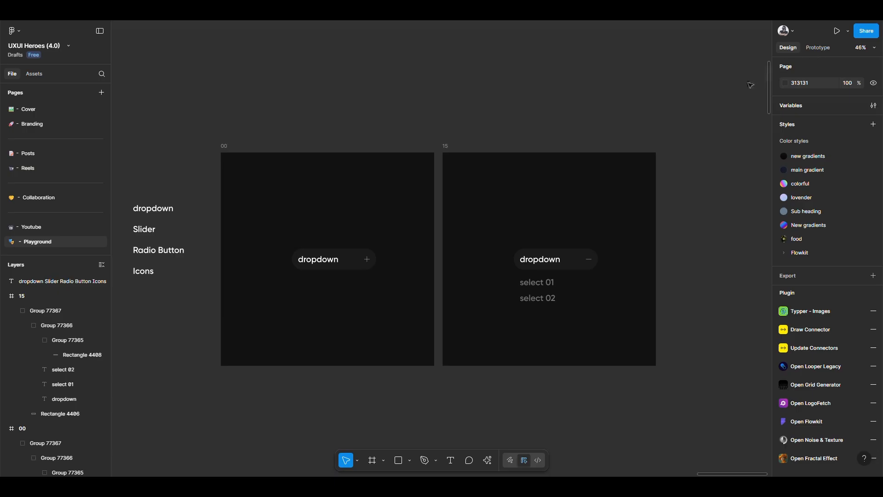
Link the pill rectangle in frame 00 to frame 15 with an On click, Smart animate, Ease out, 600 ms interaction.
left_click(818, 48)
scroll(254, 242, "up", 3)
left_click(349, 265)
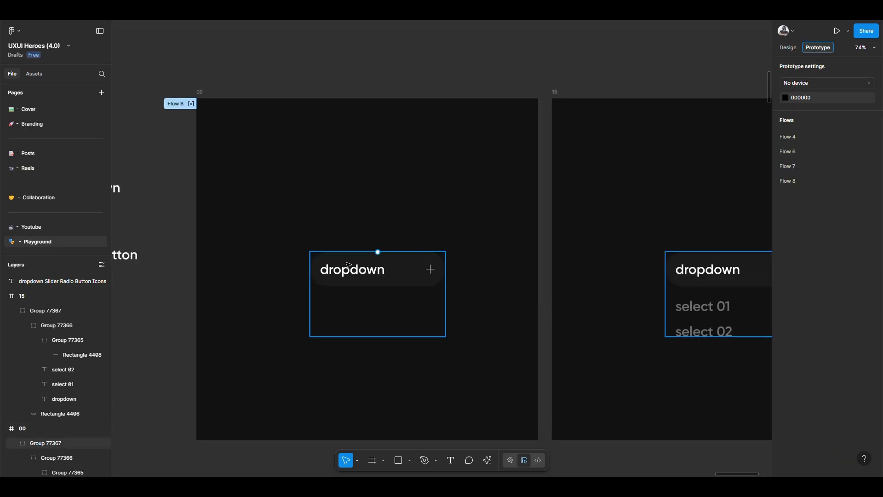
left_click(348, 265)
double_click(348, 265)
left_click(389, 280)
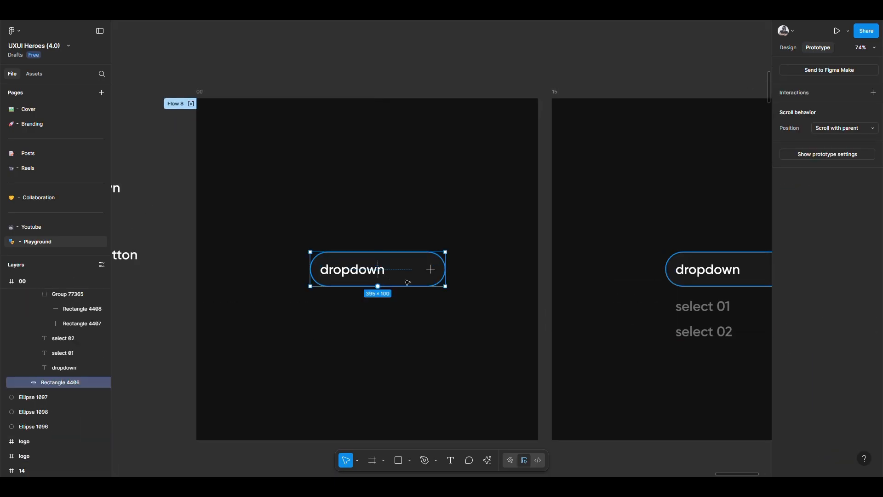
left_click_drag(445, 269, 628, 314)
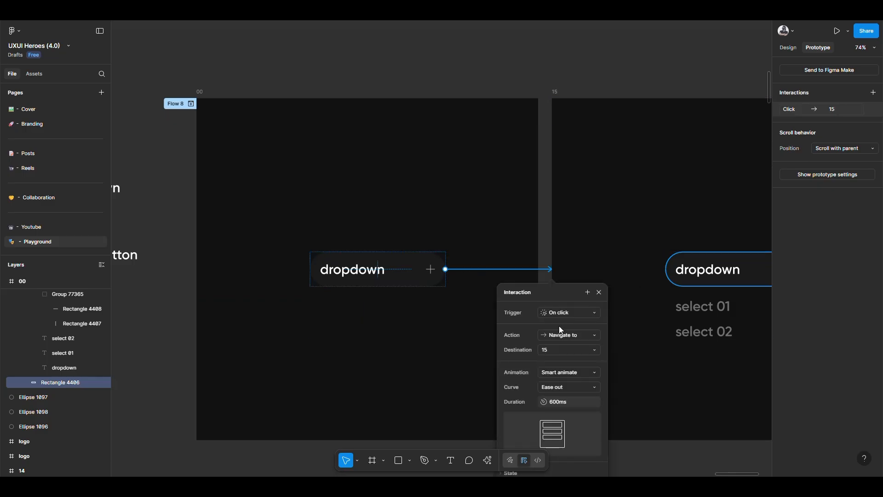
left_click(647, 435)
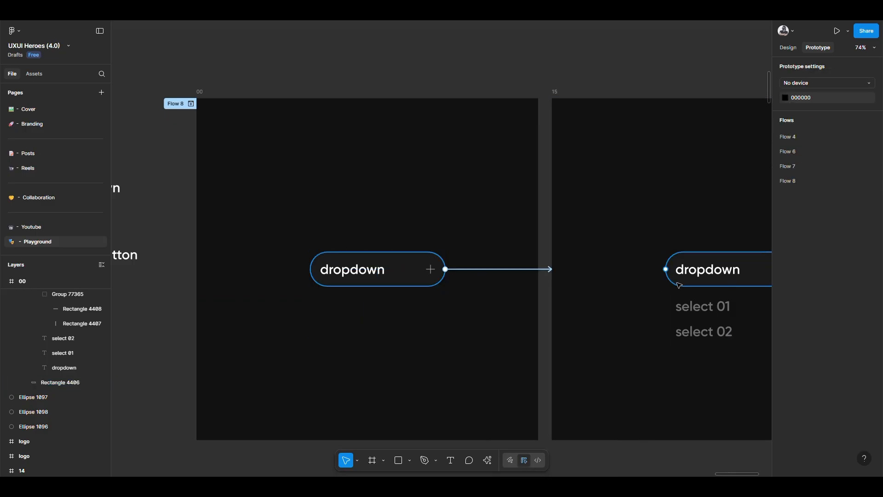
Link the pill rectangle in frame 15 back to frame 00 with an On click, Smart animate, Ease out, 600 ms interaction.
left_click(669, 281)
left_click_drag(665, 270, 357, 299)
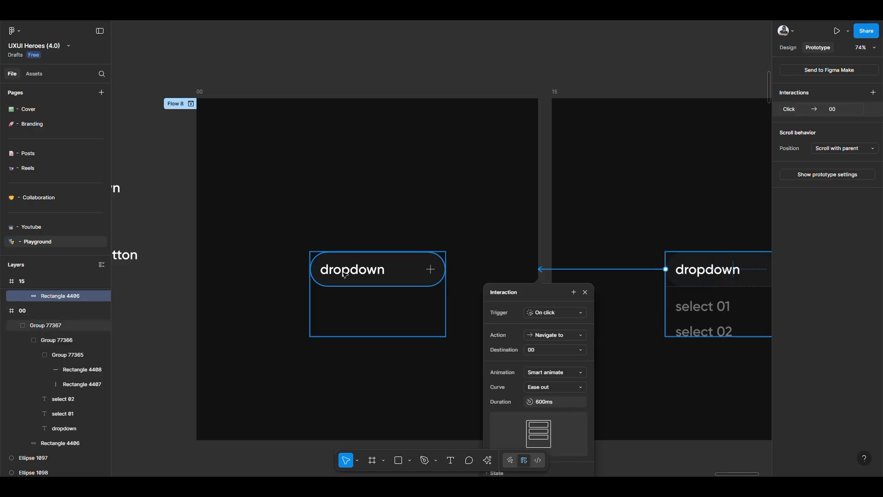
left_click(271, 198)
Run the prototype from frame 00, open and close the dropdown once, and return to the editor.
left_click(199, 93)
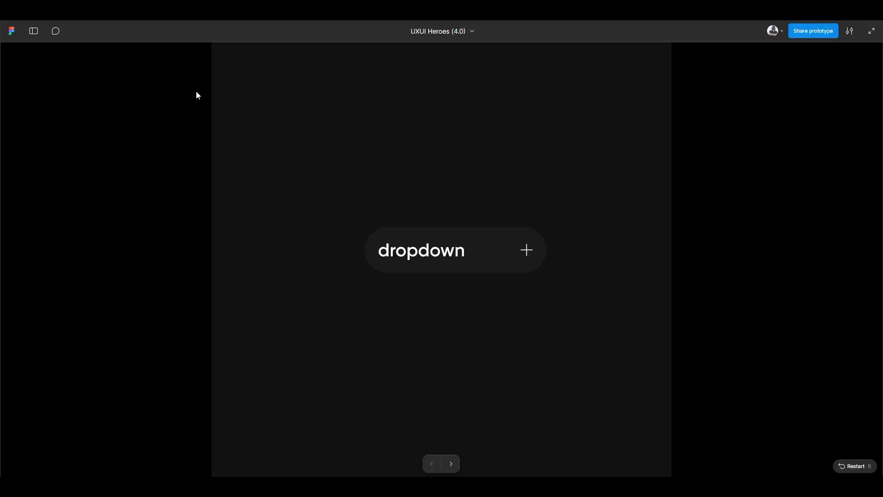
left_click(495, 255)
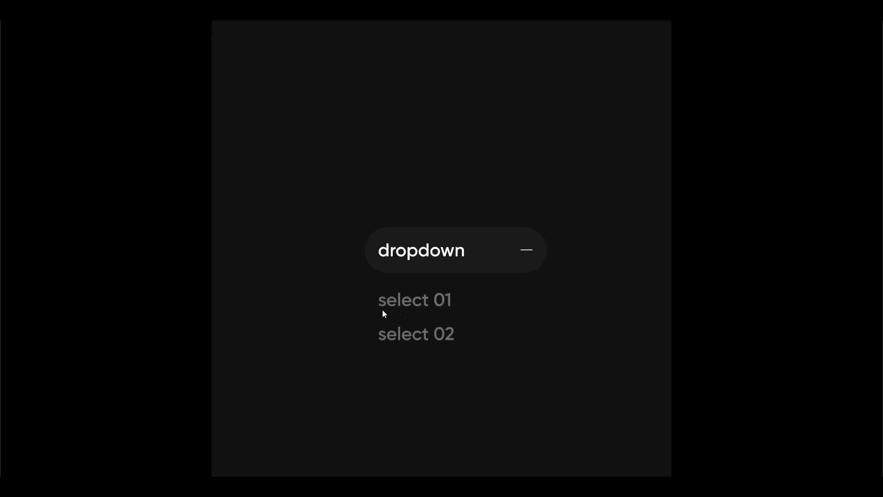
left_click(498, 263)
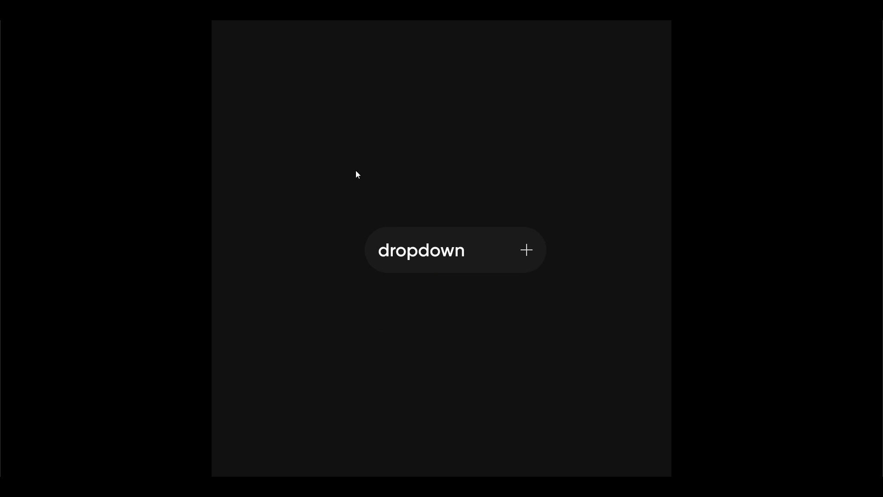
key("Escape")
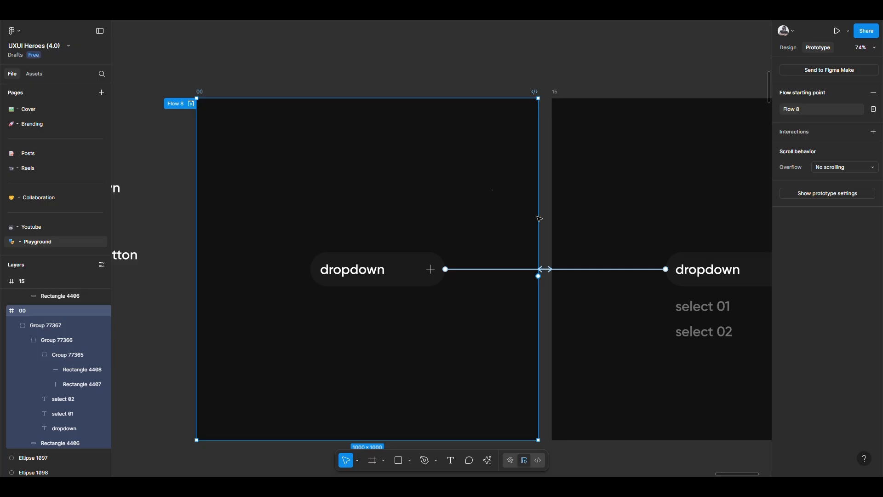
Delete frame 15 and the whole dropdown group inside frame 00.
left_click(556, 91)
key("Delete")
left_click(362, 282)
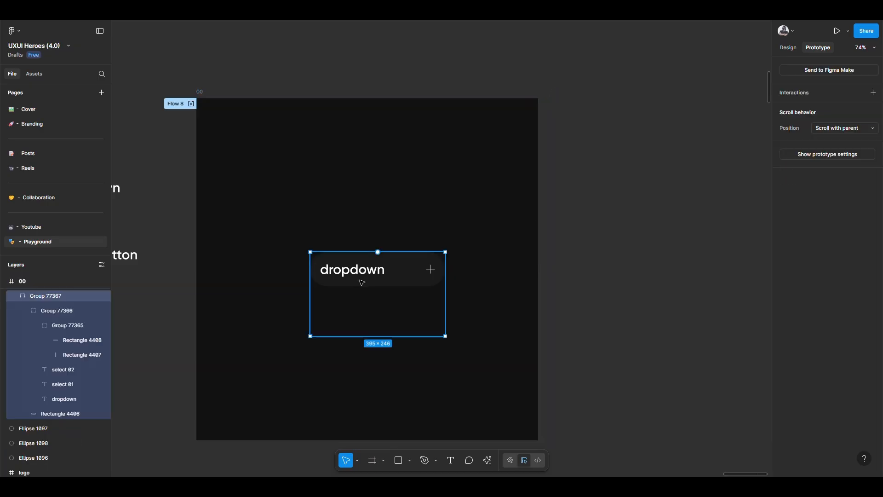
key("Delete")
Remove the "dropdown" entry from the list text beside the frame so that it starts with "Slider".
scroll(395, 276, "left", 4)
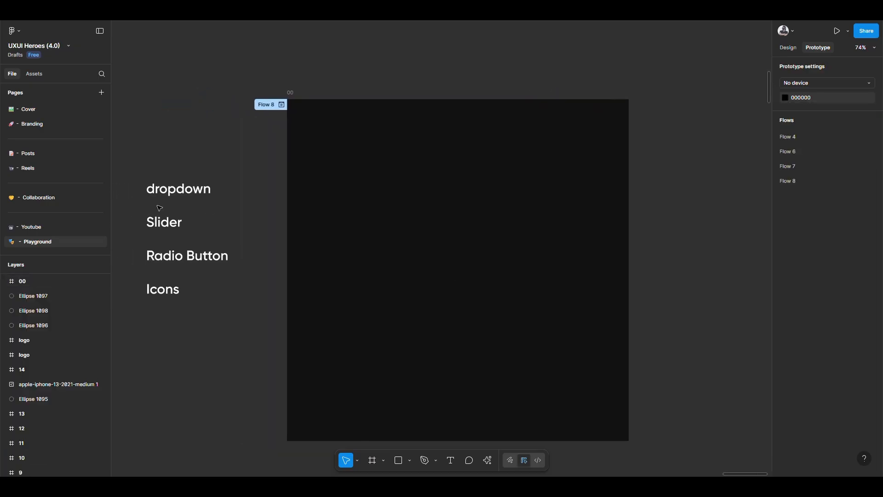
left_click(151, 228)
left_click(148, 222)
key("shift+Up")
key("BackSpace")
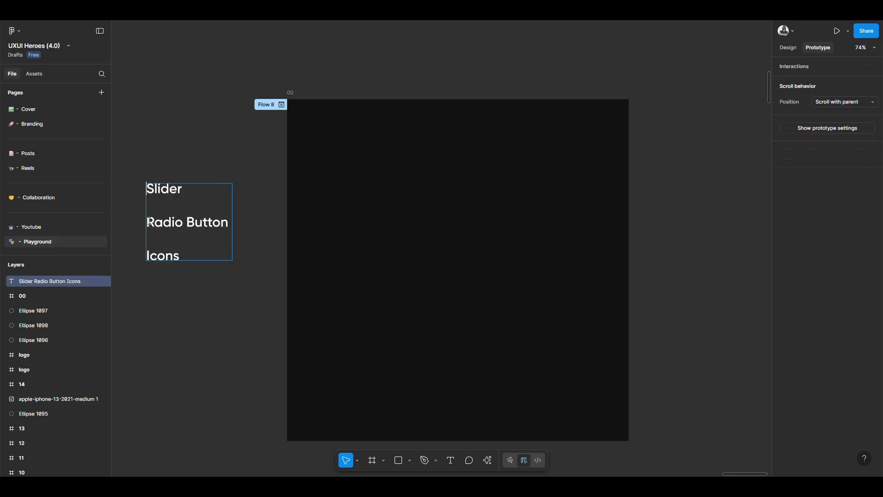
Draw a rectangle about 532 × 78 in frame 00 and centre it horizontally and vertically in the frame.
left_click(662, 256)
scroll(663, 259, "right", 2)
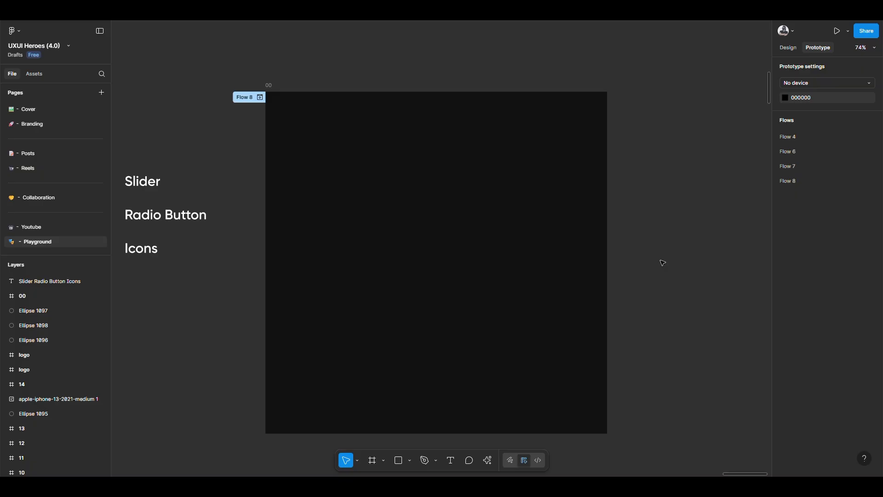
left_click(788, 48)
left_click(603, 282)
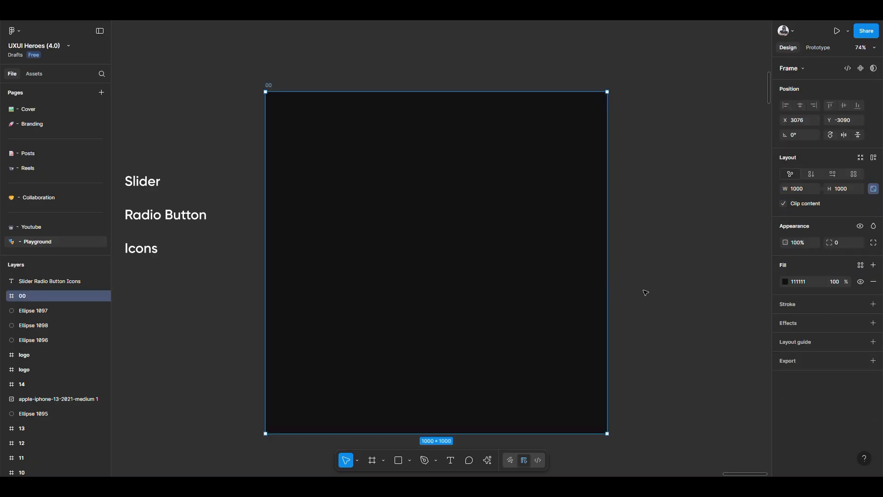
left_click(652, 300)
left_click(428, 267)
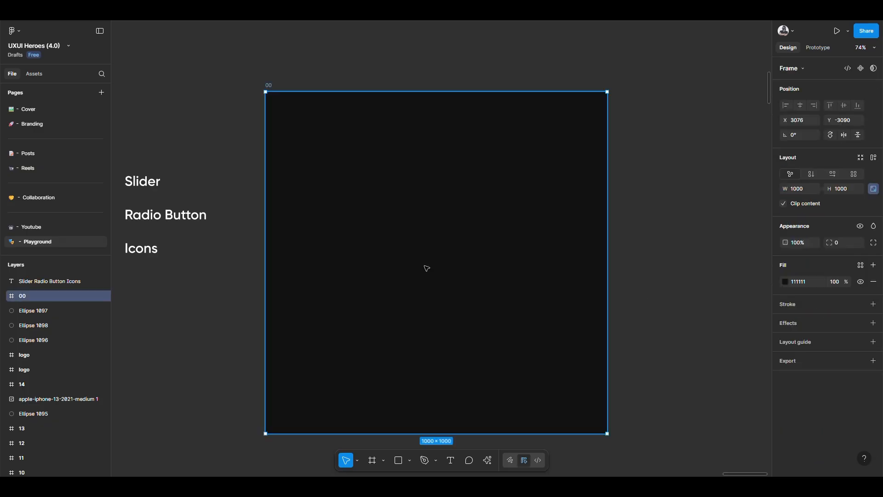
key("r")
left_click_drag(326, 235, 505, 266)
key("alt+h")
key("alt+v")
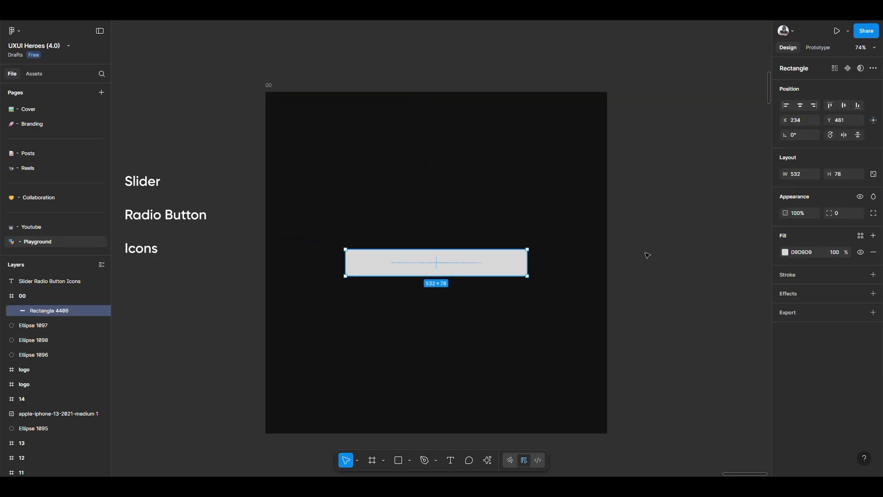
Set the rectangle's corner radius to 500 and reduce its height to 14 about its centre.
left_click(840, 214)
type("500")
key("Return")
scroll(423, 283, "up", 3)
key("alt")
left_click_drag(437, 217, 437, 237)
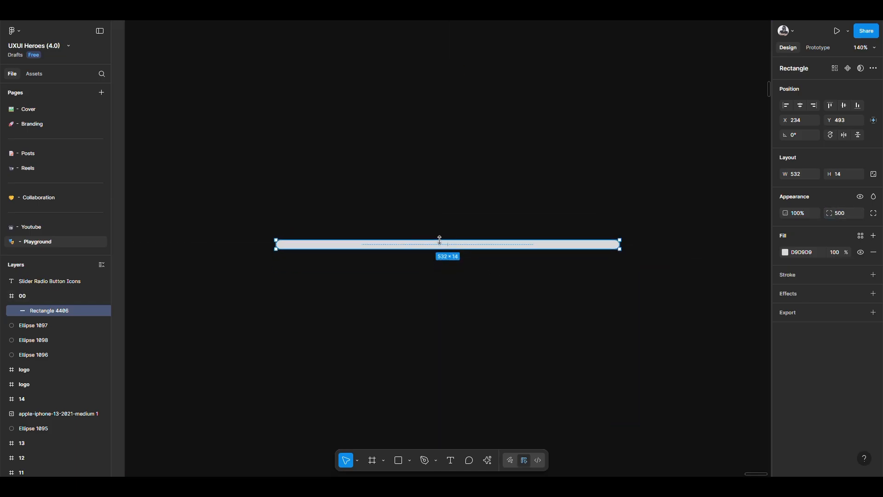
Narrow the rounded bar to a width of 302 about its centre and set its opacity to 10%.
left_click_drag(620, 245, 546, 243)
left_click(409, 262)
scroll(408, 261, "up", 4)
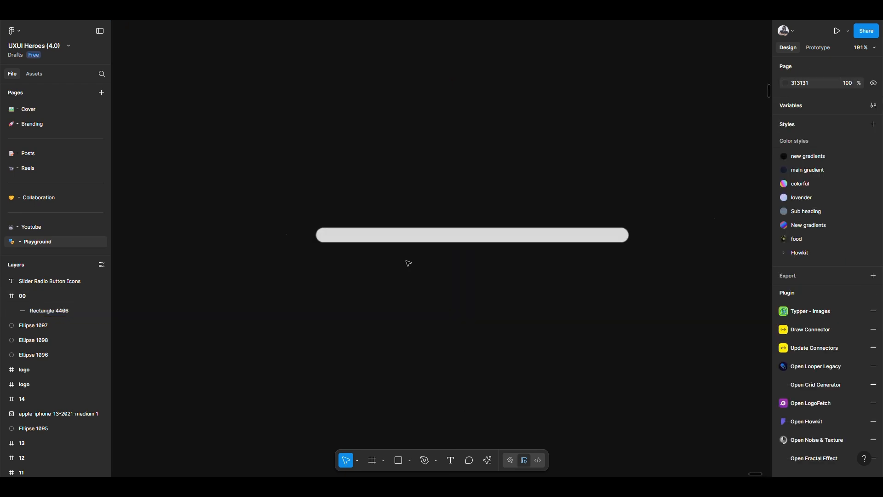
left_click(385, 233)
key("1")
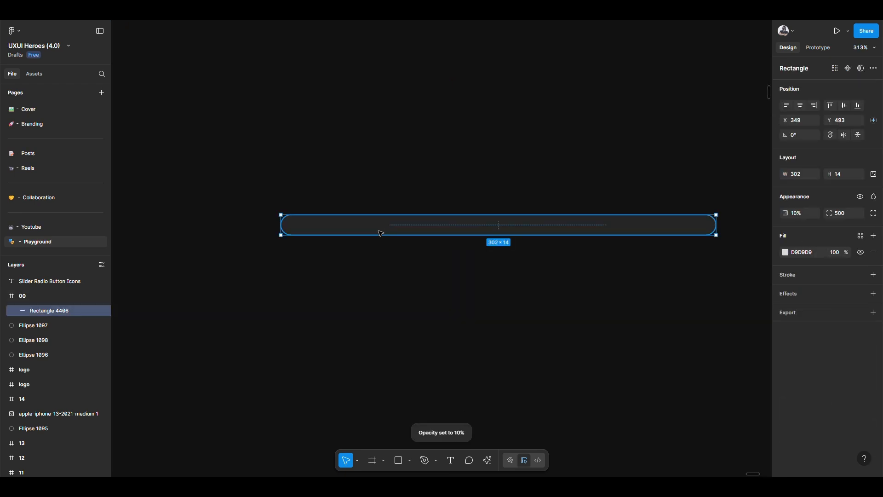
Draw a 36 × 36 circle on the bar's left end and copy it to the bar's middle and right end.
key("o")
left_click(311, 219)
left_click_drag(384, 291, 337, 247)
left_click_drag(304, 219, 504, 219)
key("ctrl+d")
key("ctrl+d")
Fill all three slider circles with the bar's colour 252525, sampled with the eyedropper.
left_click(514, 234, "shift")
left_click(295, 234, "shift")
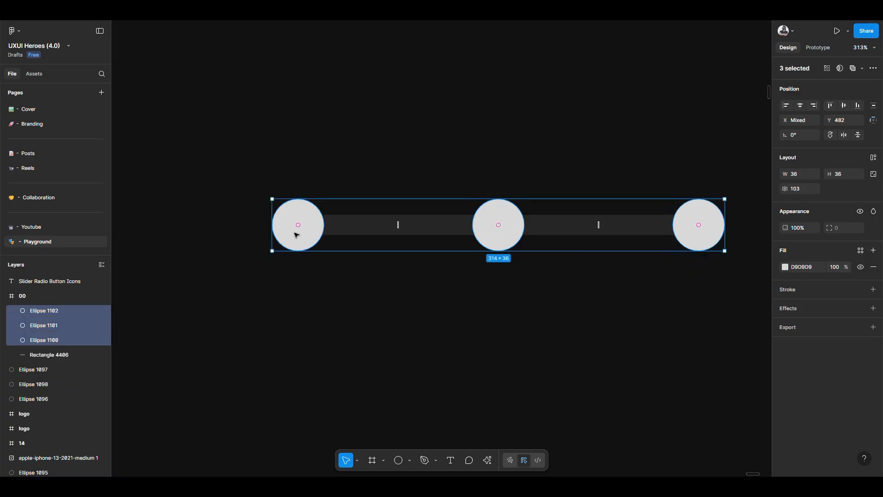
left_click(785, 267)
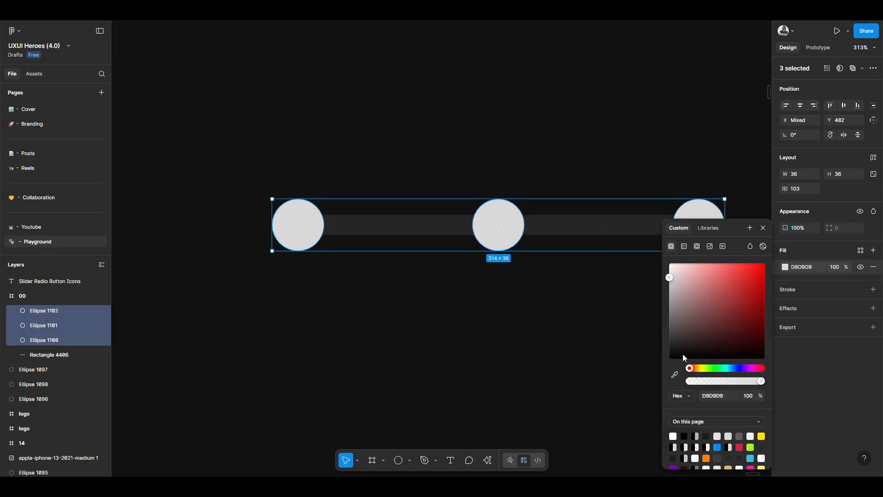
left_click(673, 376)
left_click(581, 232)
left_click_drag(697, 298, 655, 344)
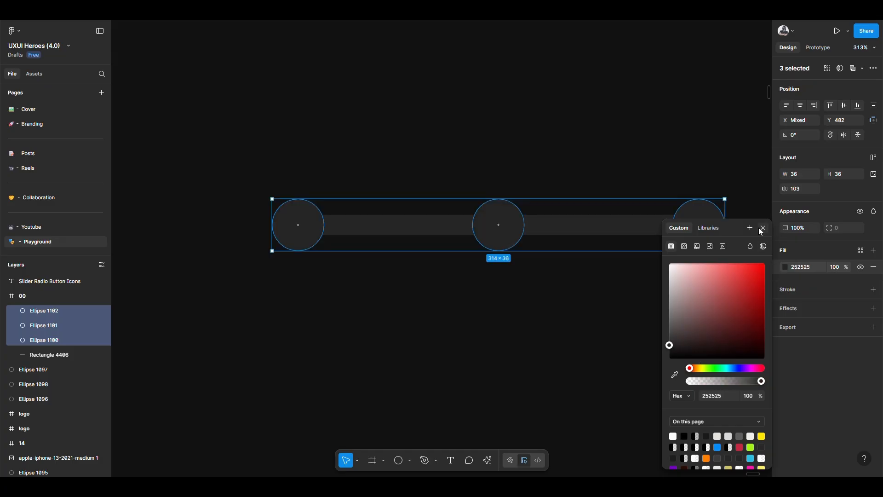
left_click(451, 189)
Duplicate the slider's left circle and shrink the copy to a centred 16 × 16 dot filled with FFFFFF.
scroll(414, 222, "down", 10)
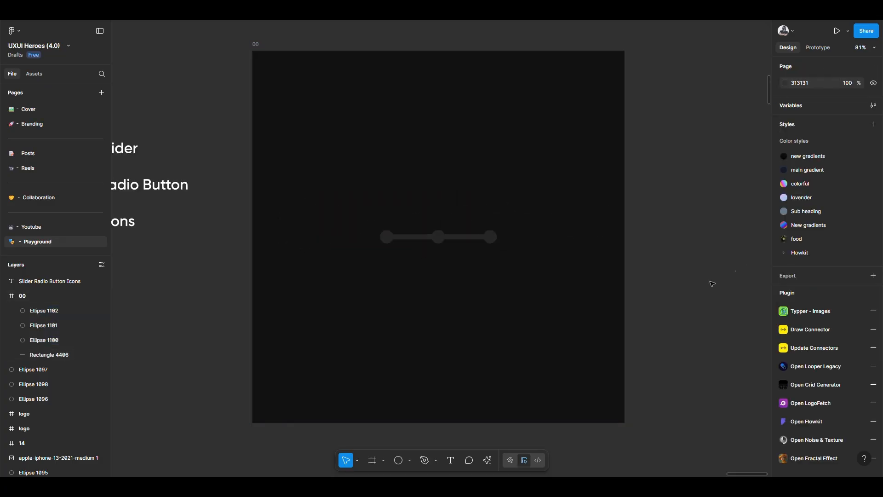
scroll(370, 273, "up", 8)
left_click(390, 262)
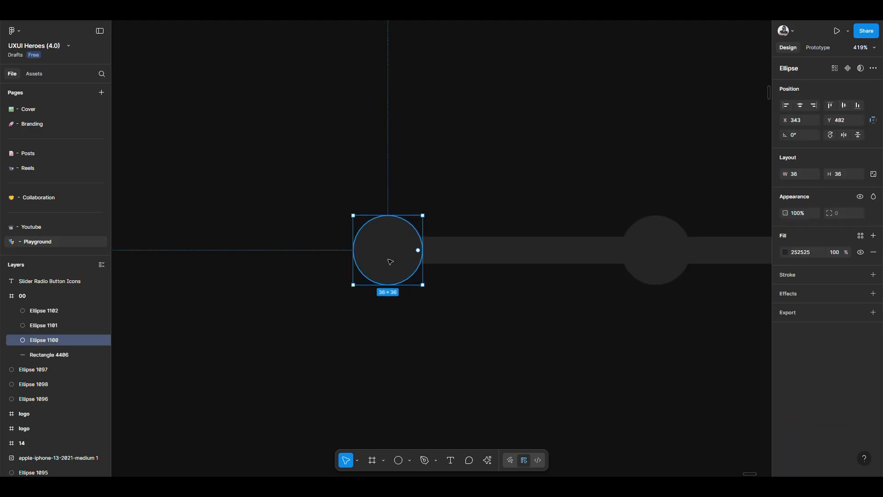
left_click_drag(423, 285, 403, 265)
key("ctrl+z")
key("ctrl+d")
left_click(810, 252)
type("f")
key("Return")
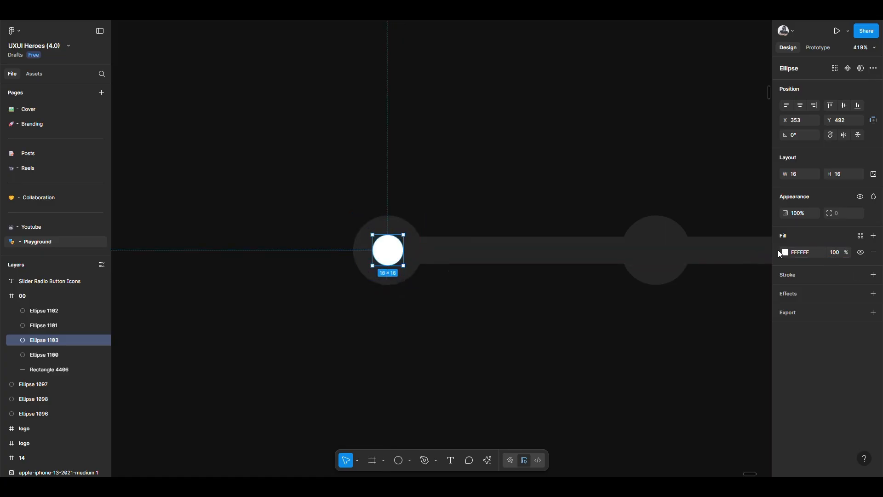
Duplicate frame 00 with its slider to make a second frame beside it.
scroll(370, 274, "down", 9)
scroll(374, 275, "up", 4)
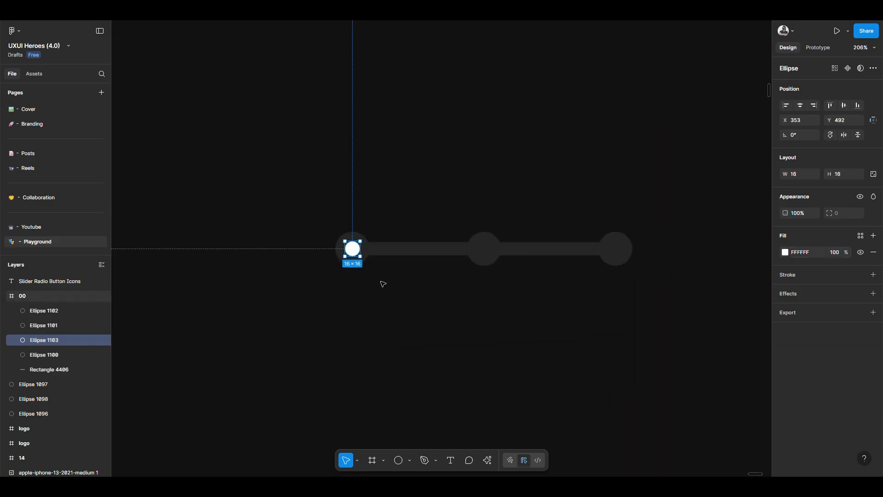
scroll(370, 266, "down", 2)
scroll(373, 272, "down", 2)
left_click(316, 120)
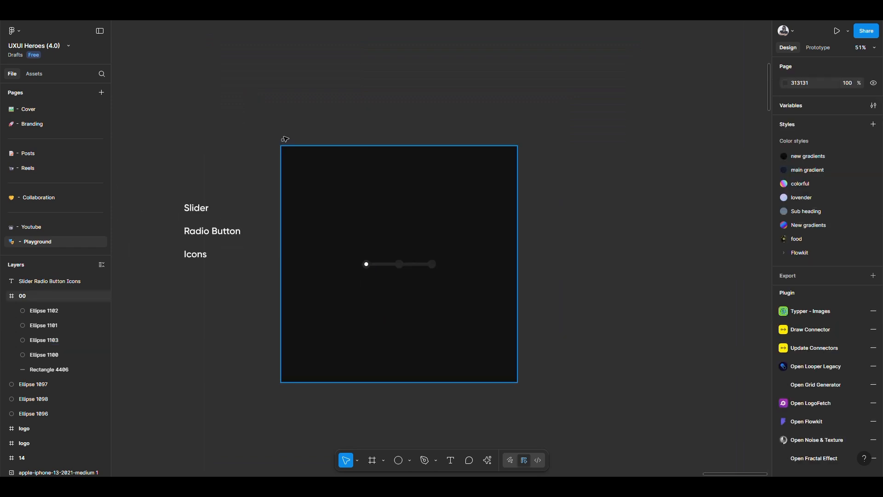
left_click(287, 139)
key("ctrl+d")
Duplicate the slider's middle circle in frame 15 and shrink the copy to a centred 18 × 18 dot filled with FFFFFF.
scroll(630, 278, "up", 3)
scroll(576, 261, "up", 2)
left_click(549, 252)
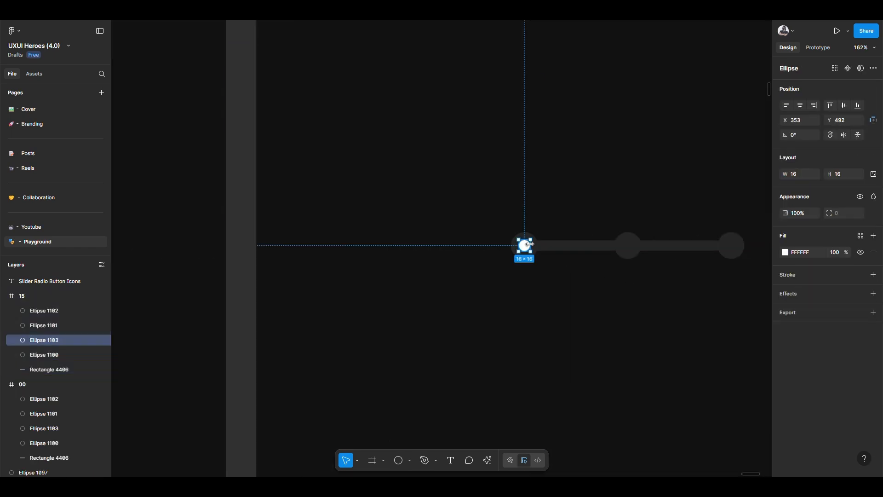
scroll(634, 253, "up", 3)
left_click(649, 263)
key("ctrl+d")
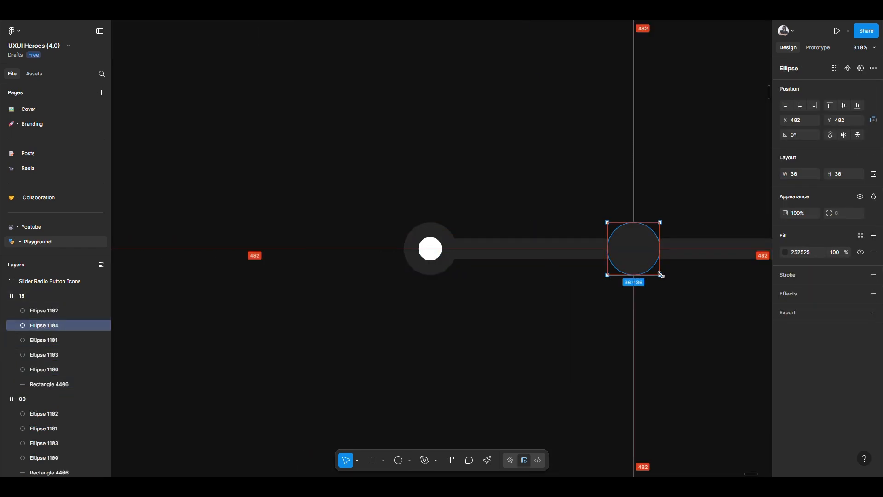
left_click_drag(660, 274, 647, 262)
left_click(812, 255)
type("f")
key("Return")
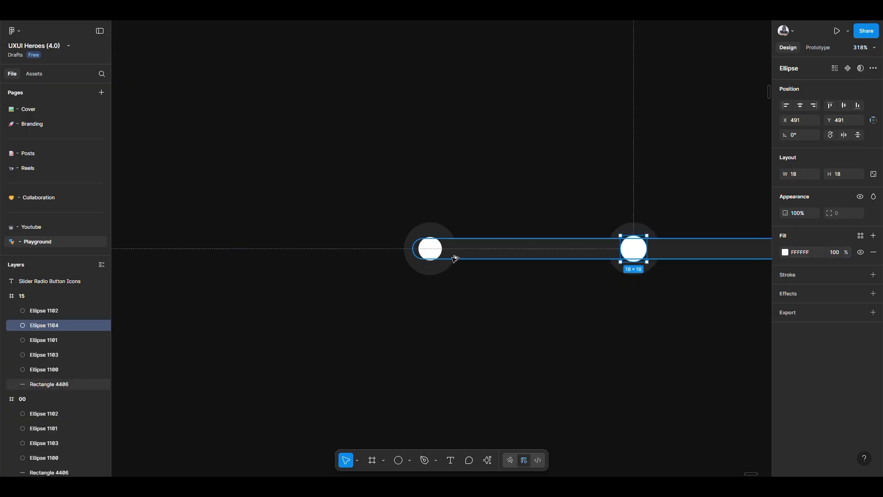
Duplicate frame 15 with its slider to make a third frame beside it.
scroll(448, 275, "down", 5)
scroll(453, 280, "down", 1)
left_click(389, 122)
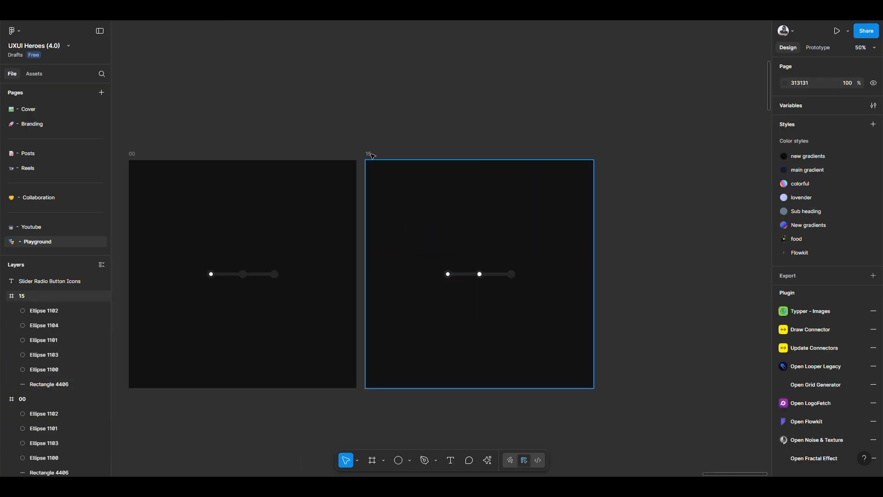
left_click(369, 152)
key("ctrl+d")
Duplicate the slider's right end circle in frame 16 and turn the copy into a small centred dot filled with FFFFFF.
left_click_drag(648, 306, 578, 312)
scroll(547, 285, "up", 10)
left_click_drag(532, 244, 728, 256)
key("ctrl+z")
left_click(704, 252)
key("ctrl+d")
left_click(801, 253)
type("FFFFFF")
key("Return")
scroll(480, 272, "down", 5)
scroll(485, 278, "down", 2)
left_click(625, 354)
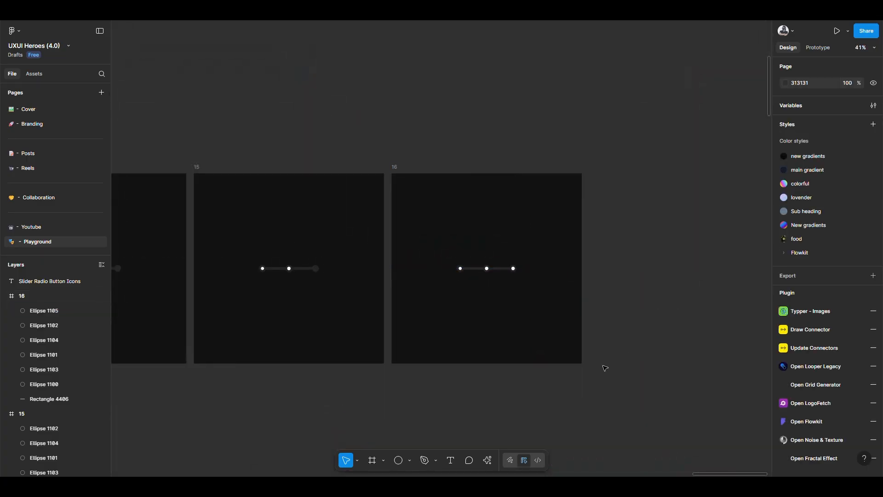
left_click_drag(625, 355, 722, 335)
scroll(575, 368, "down", 1)
left_click_drag(514, 376, 573, 360)
scroll(361, 376, "up", 2)
scroll(315, 241, "up", 6)
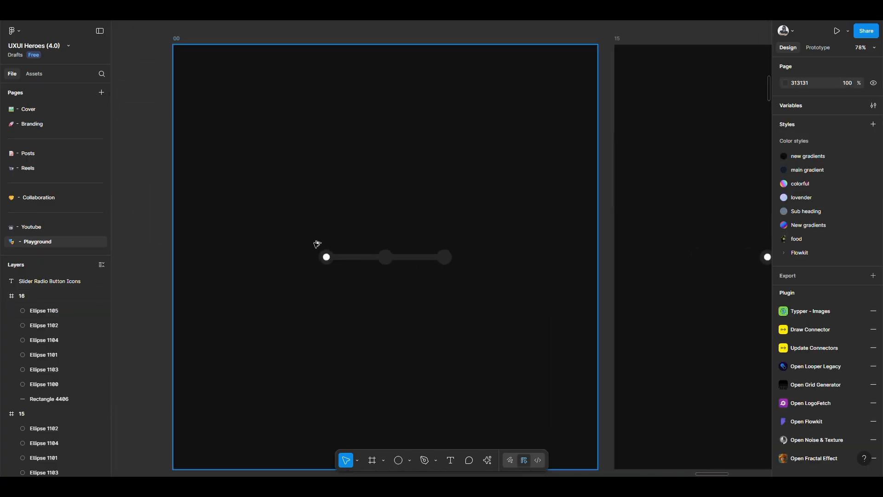
left_click(354, 258)
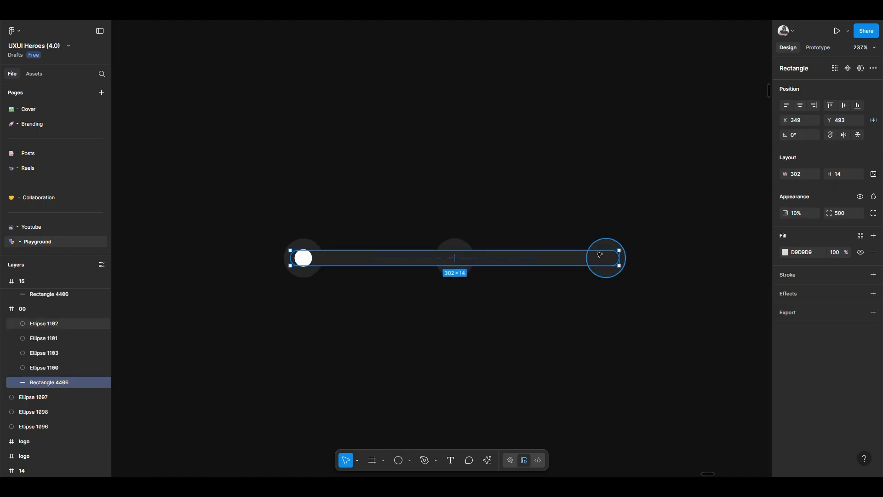
scroll(367, 263, "down", 5)
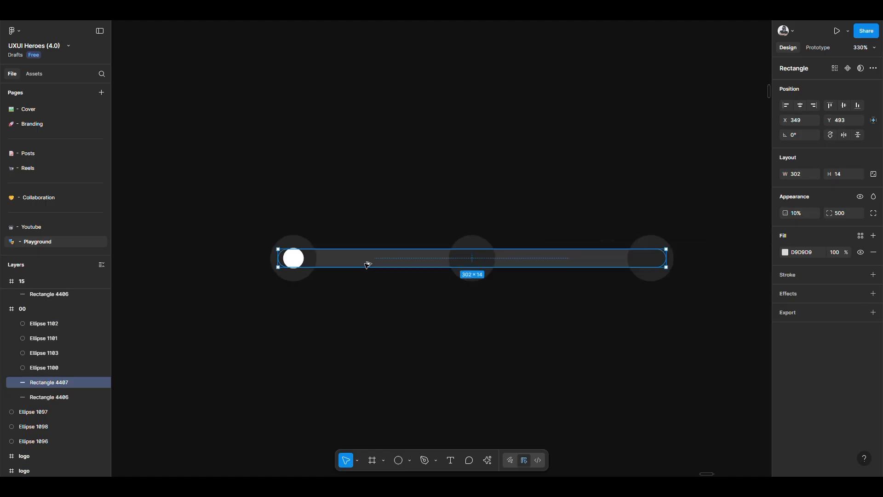
scroll(367, 268, "down", 5)
left_click(557, 396)
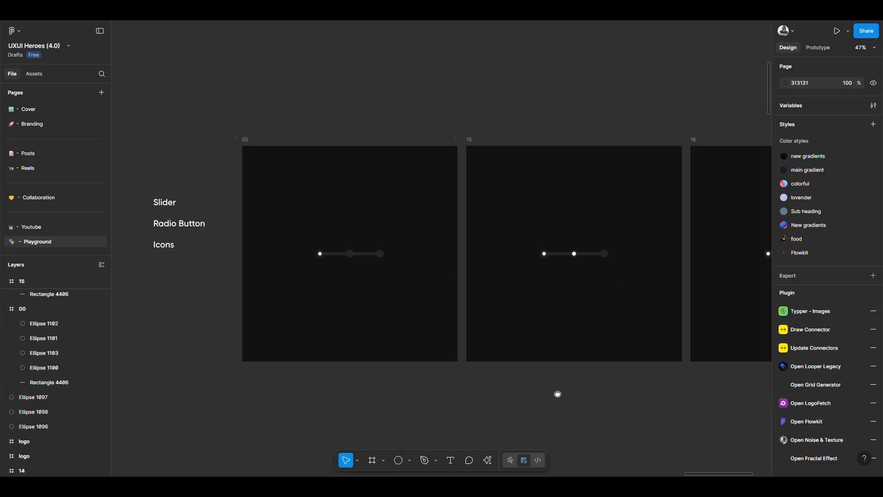
Try linking the whole of frame 00 to frame 15 with an On click, Smart animate, Ease out, 600 ms interaction.
scroll(555, 396, "down", 3)
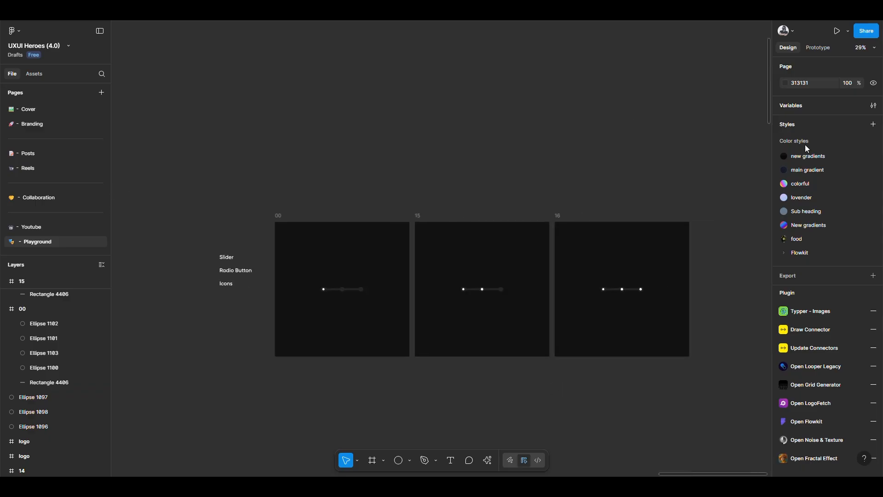
left_click(817, 47)
left_click(404, 282)
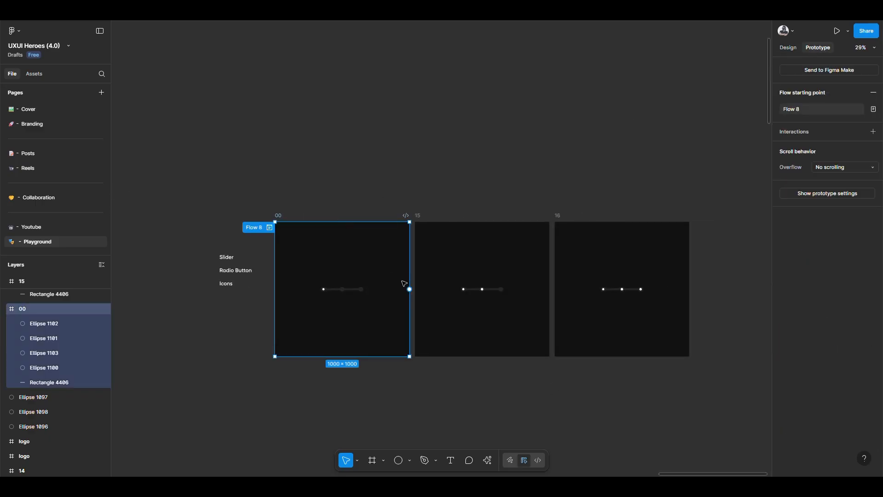
left_click_drag(409, 290, 429, 342)
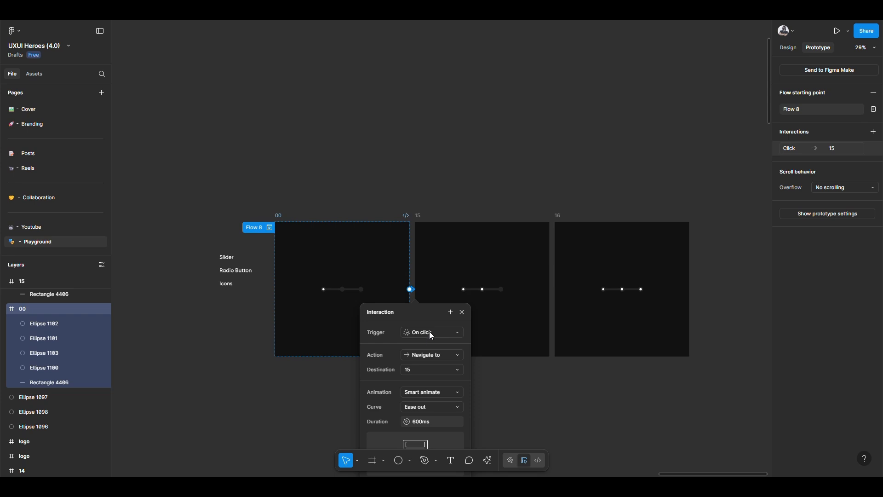
key("Escape")
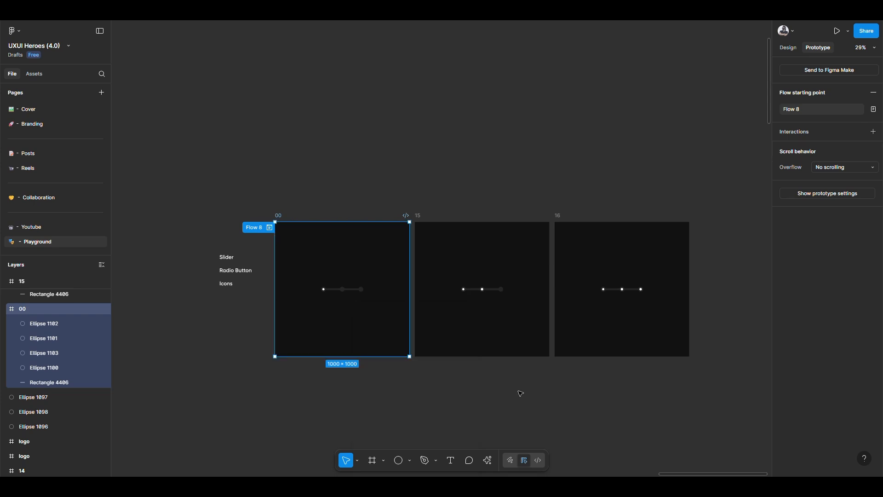
key("Escape")
Link the slider's middle circle in frame 00 to frame 15 with an On click, Smart animate, Ease out, 600 ms interaction.
scroll(327, 287, "up", 5)
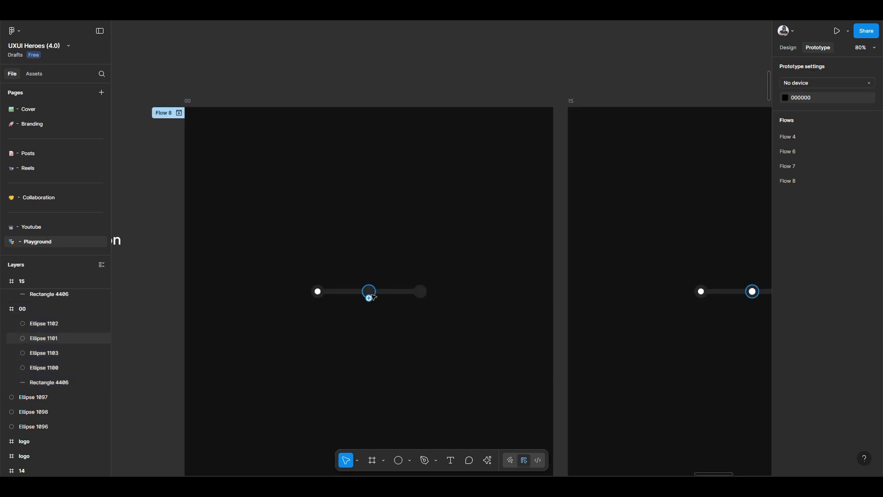
left_click(371, 295)
scroll(375, 293, "down", 3)
left_click(468, 161)
left_click_drag(469, 161, 436, 134)
scroll(341, 258, "up", 1)
scroll(343, 259, "up", 2)
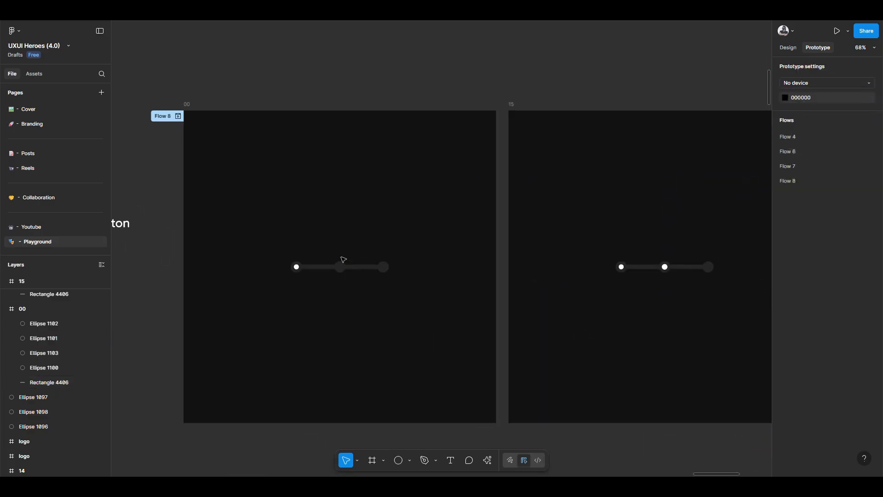
left_click(343, 267)
left_click_drag(345, 267, 592, 308)
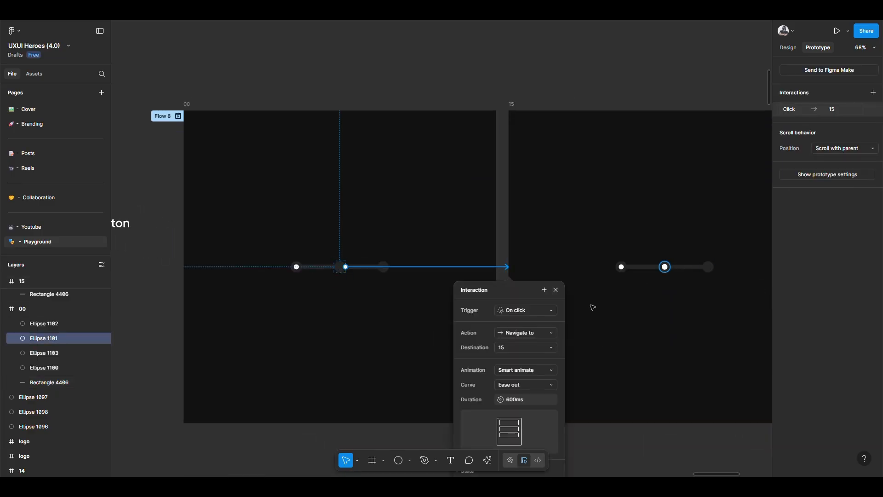
left_click(677, 446)
Link the slider's right end circle in frame 15 to frame 16 with an On click, Smart animate, Ease out, 600 ms interaction.
left_click_drag(670, 435, 460, 407)
scroll(507, 256, "up", 3)
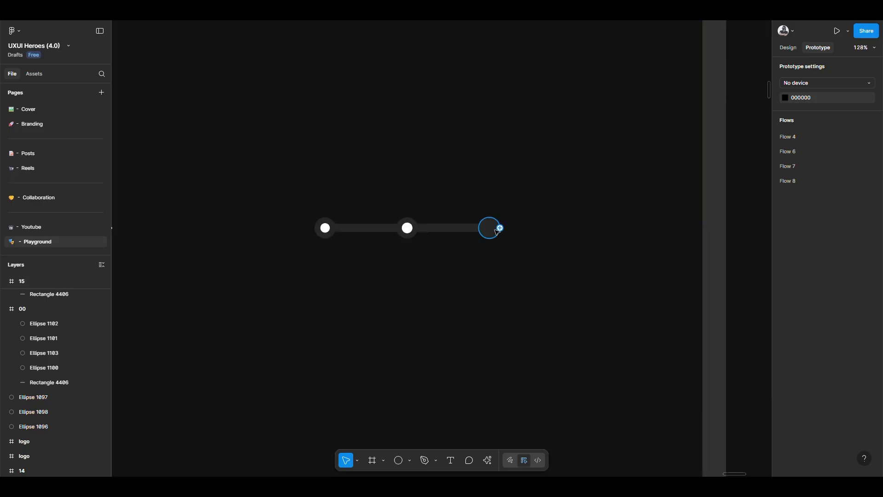
left_click(494, 234)
scroll(494, 234, "down", 2)
left_click_drag(498, 229, 722, 253)
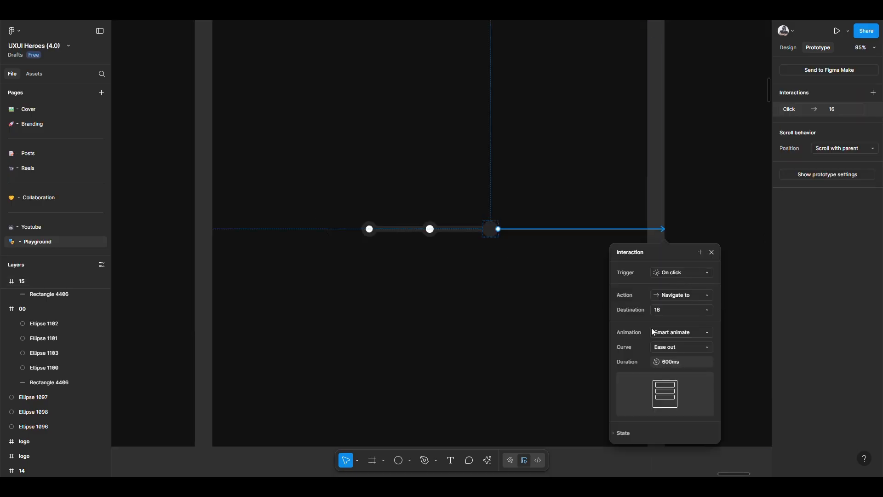
scroll(658, 331, "down", 5)
left_click(714, 336)
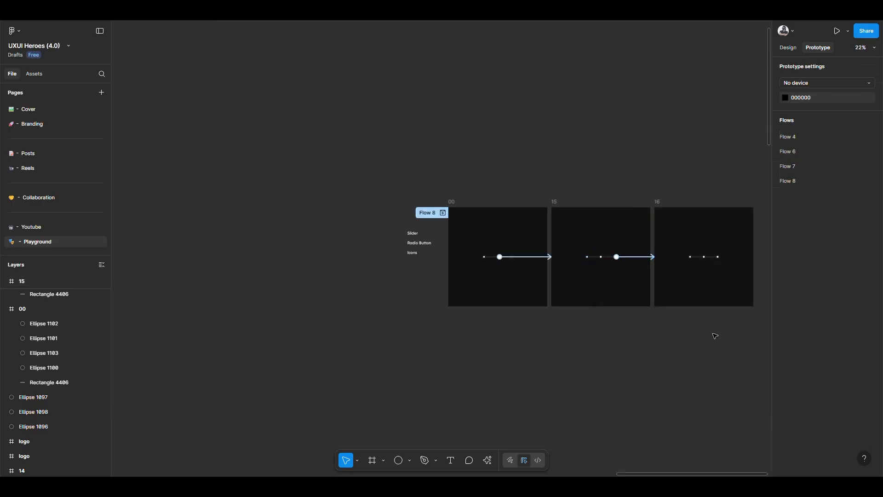
Preview the slider prototype from frame 00, test its middle and end circles, and return to the canvas.
left_click(452, 203)
key("ctrl+alt+Return")
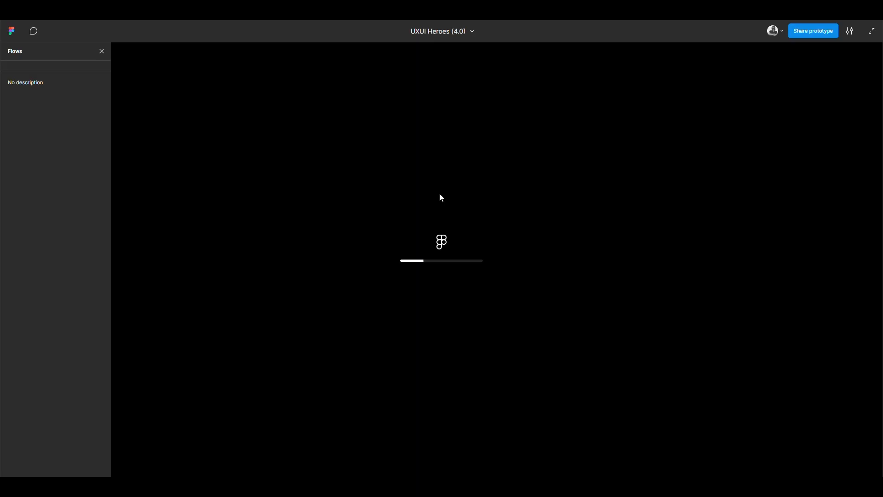
left_click(102, 51)
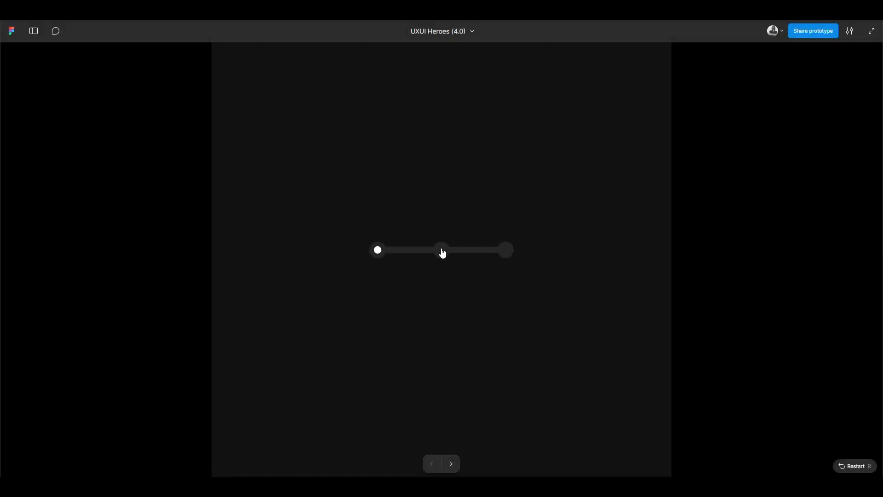
left_click(445, 254)
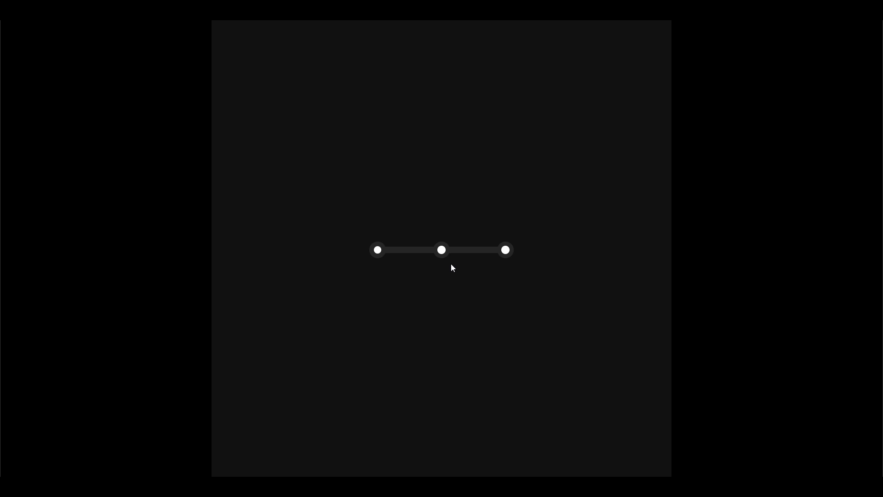
key("Escape")
left_click(393, 298)
Remove the Slider entry from the component list text beside frame 00.
scroll(413, 273, "up", 3)
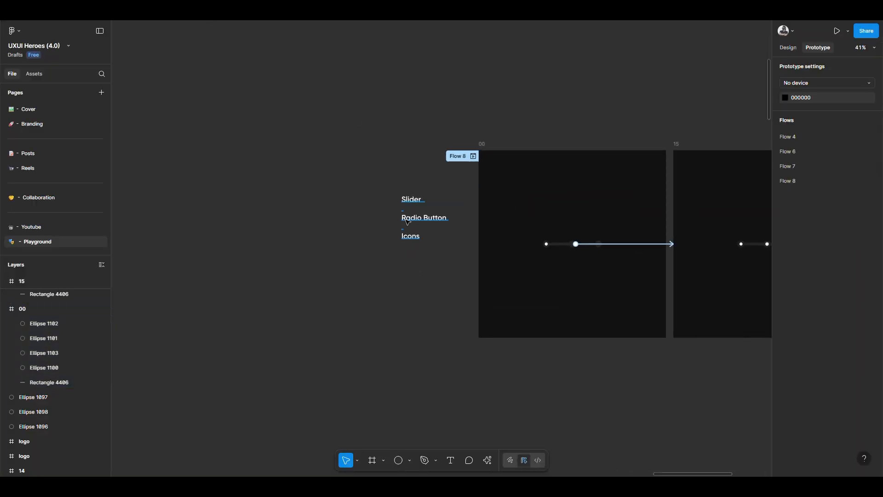
left_click(404, 219)
key("shift+Up")
key("shift+Up")
key("BackSpace")
key("Escape")
Delete frames 15 and 16, leaving only frame 00.
left_click_drag(660, 350, 344, 349)
left_click(754, 358)
left_click_drag(749, 355, 362, 122)
key("Delete")
left_click_drag(334, 155, 491, 168)
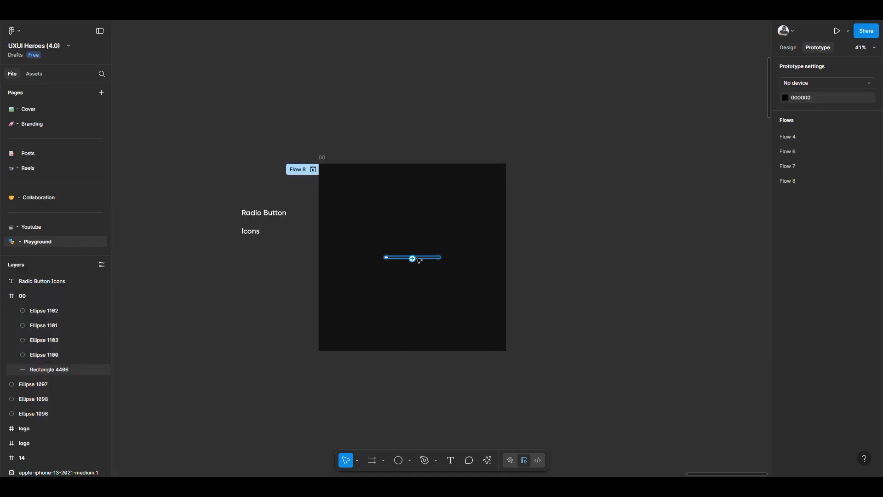
Delete all the slider shapes inside frame 00.
left_click(412, 257)
scroll(430, 258, "up", 3)
left_click(443, 257)
key("ctrl+a")
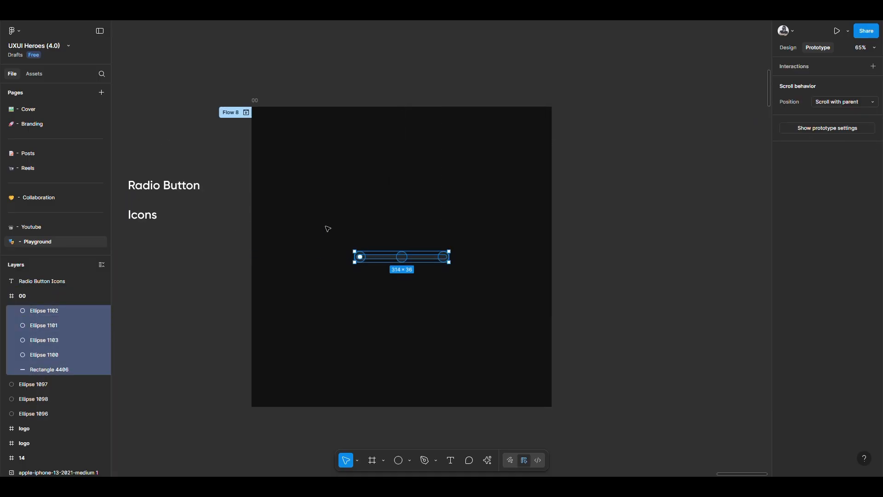
key("Delete")
scroll(351, 270, "up", 3)
key("r")
left_click(343, 204)
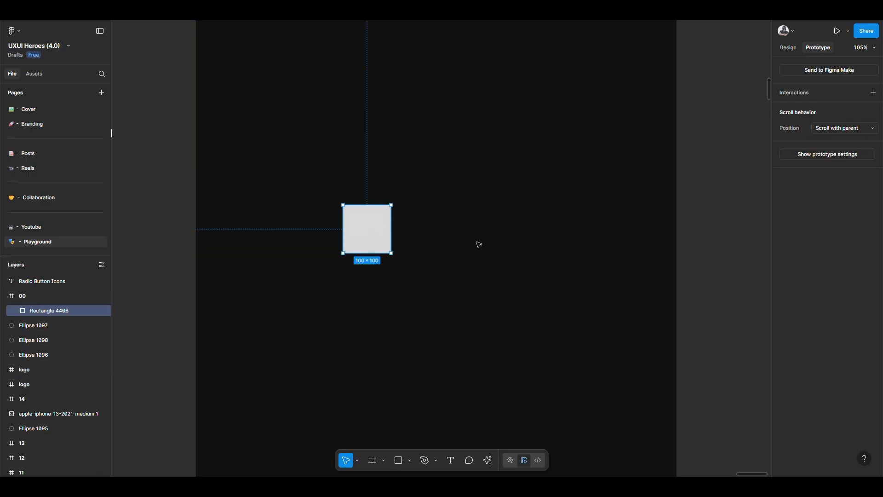
key("ctrl+z")
key("ctrl+z")
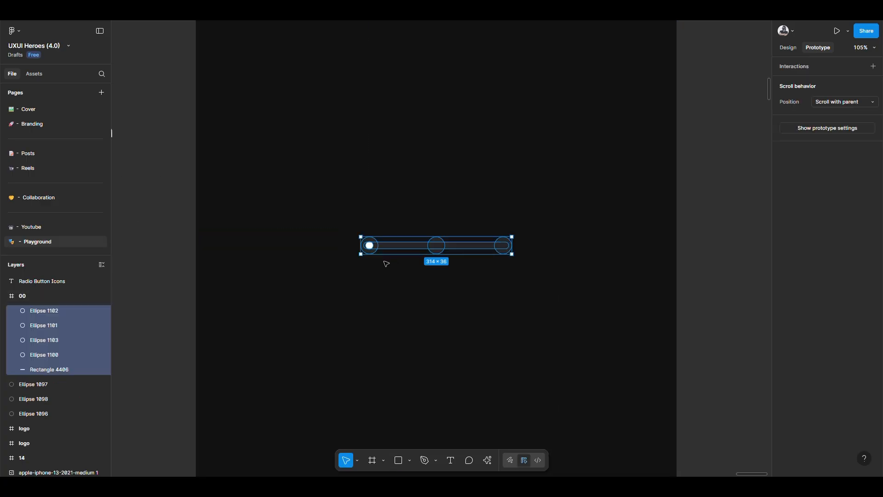
Clear any slider shapes left in frame 00 and place a 58 × 58 circle for the radio button.
key("Delete")
key("o")
left_click(359, 259)
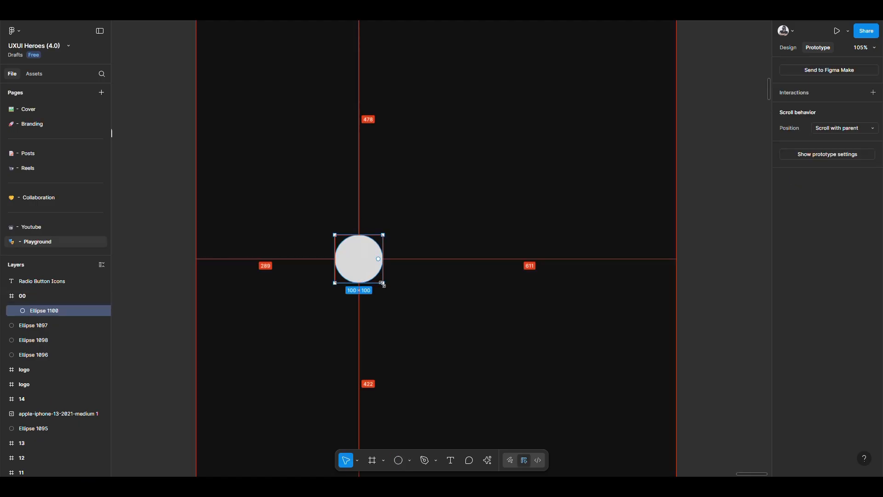
left_click_drag(382, 282, 369, 272)
Add the text label "Chai" to the right of the circle and show its design properties.
key("t")
left_click(398, 260)
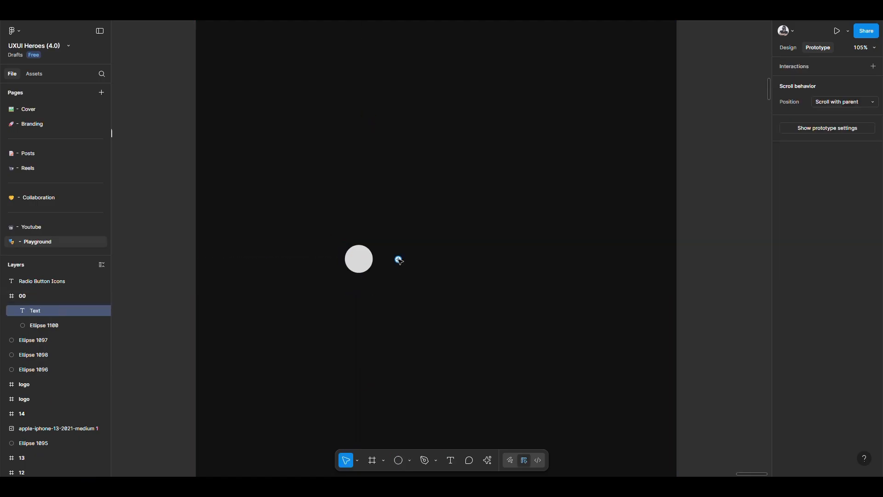
key("Escape")
left_click(792, 51)
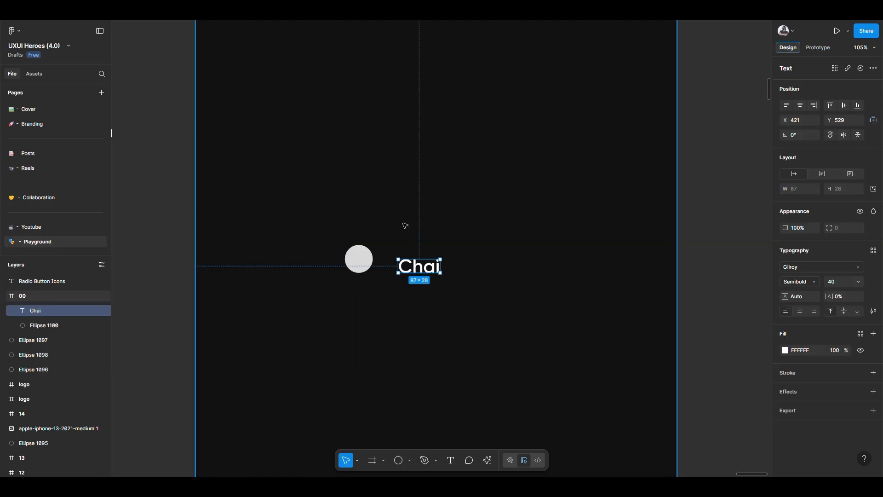
Align the Chai label vertically with the circle and move it closer to it.
scroll(404, 225, "up", 3)
left_click(340, 269, "shift")
scroll(361, 282, "up", 5)
left_click(424, 272)
left_click_drag(446, 275, 408, 275)
Duplicate the circle and shrink the copy to a 28 × 28 dot centred inside it.
left_click(347, 281)
key("ctrl+d")
left_click_drag(362, 297, 346, 282)
Set the opacity of both the outer circle and the inner dot to 20%.
left_click(340, 291)
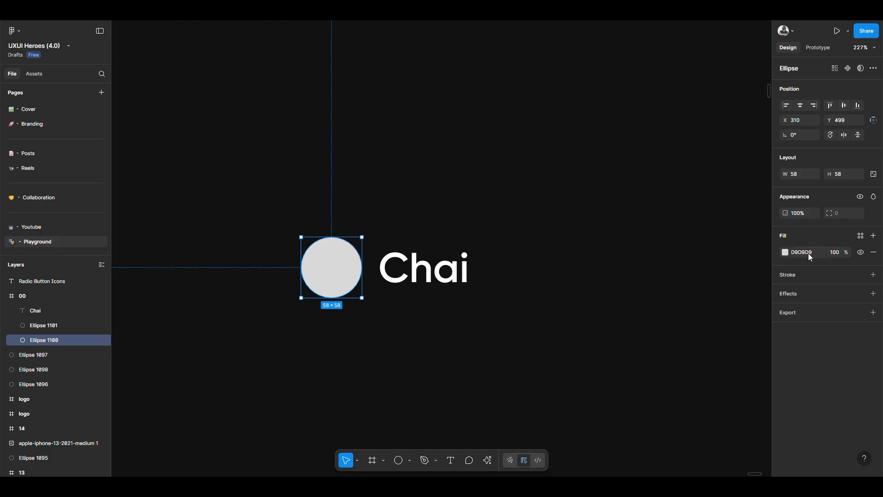
key("2")
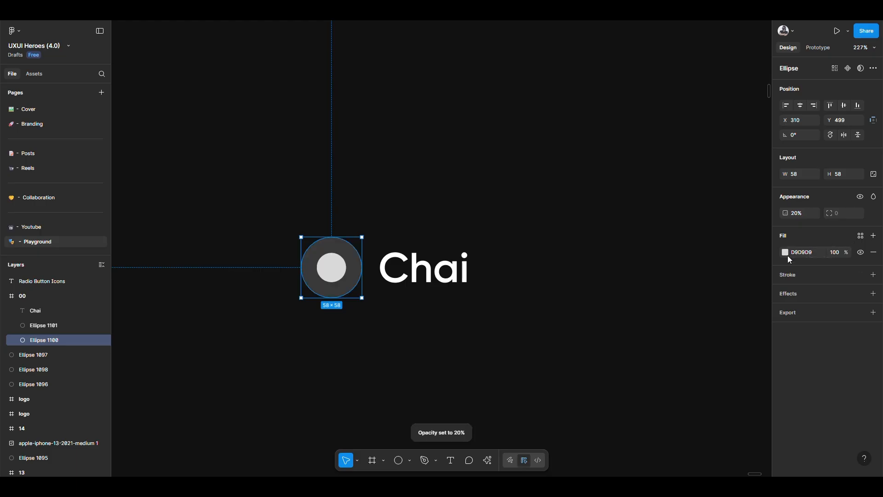
left_click(333, 276, "shift")
left_click(340, 275)
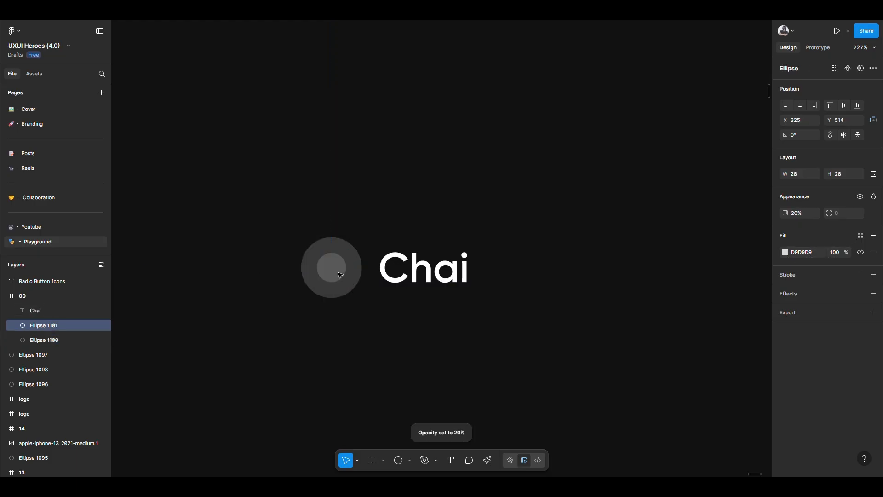
Group the Chai label with its two circles and place a copy of the group to its right.
left_click(413, 260, "shift")
left_click(329, 289, "shift")
key("ctrl+g")
scroll(338, 270, "down", 3)
left_click_drag(369, 267, 515, 266)
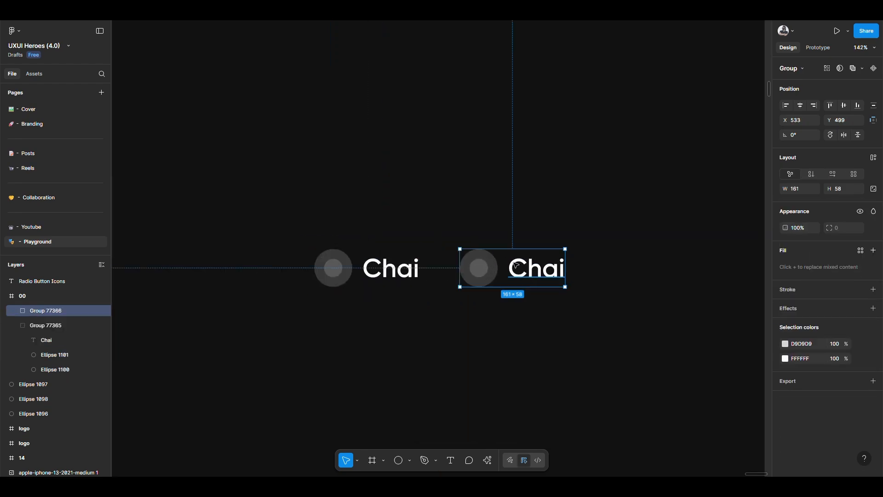
Change the copied radio button's label to "Coffee" and widen the gap to the Chai option.
double_click(515, 266)
double_click(514, 266)
type("Coffee")
key("Escape")
left_click(532, 204)
left_click_drag(534, 269, 544, 271)
Group the Chai and Coffee radio buttons together and centre the group in frame 00.
left_click(417, 276, "shift")
key("ctrl+g")
scroll(416, 273, "down", 5)
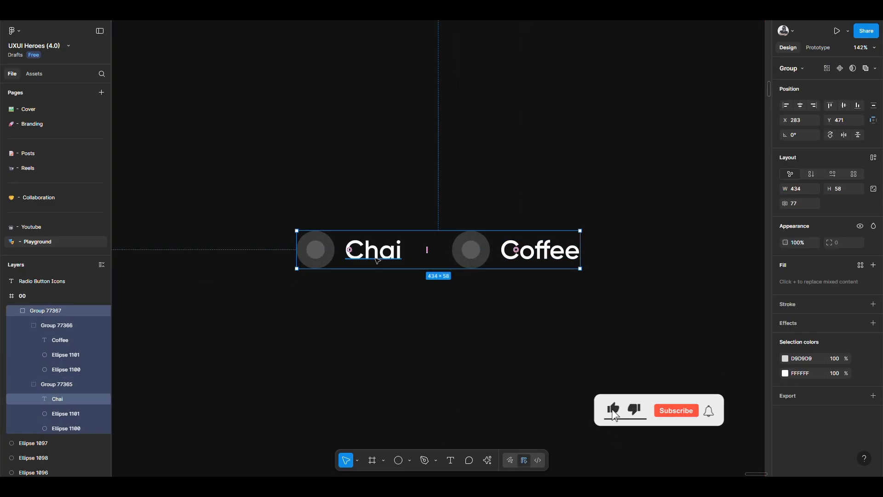
scroll(402, 260, "down", 1)
left_click(339, 154)
left_click(299, 139)
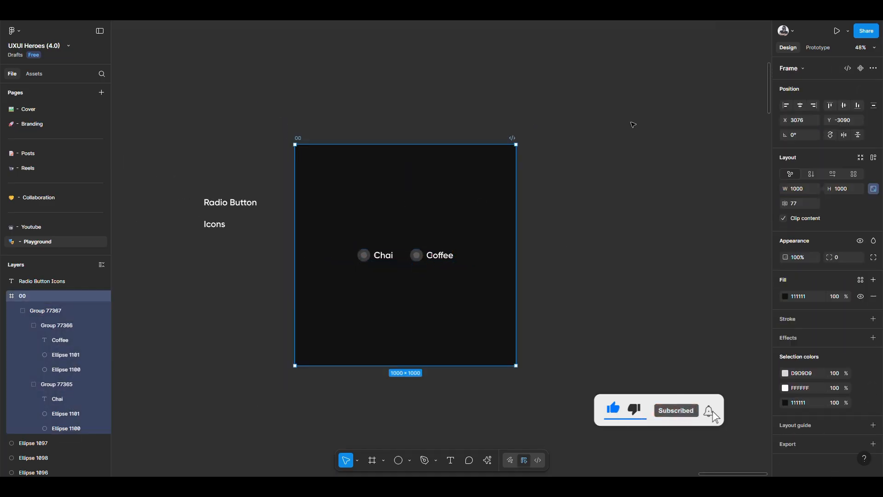
key("ctrl+d")
scroll(630, 303, "up", 2)
scroll(630, 303, "up", 2)
left_click(404, 404)
scroll(337, 259, "up", 3)
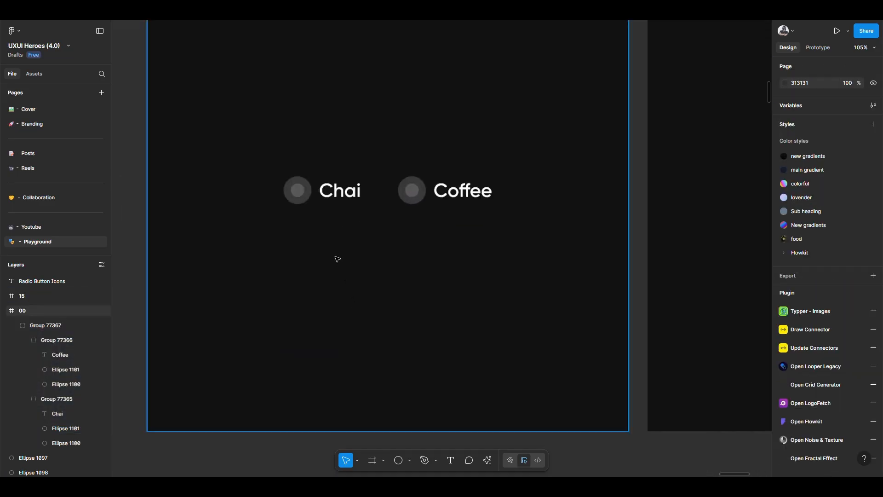
scroll(311, 233, "down", 3)
left_click(526, 70)
key("Delete")
Set the Chai option's inner dot in frame 00 to 100% opacity with fill FFFFFF.
scroll(358, 230, "up", 4)
left_click(356, 216, "ctrl")
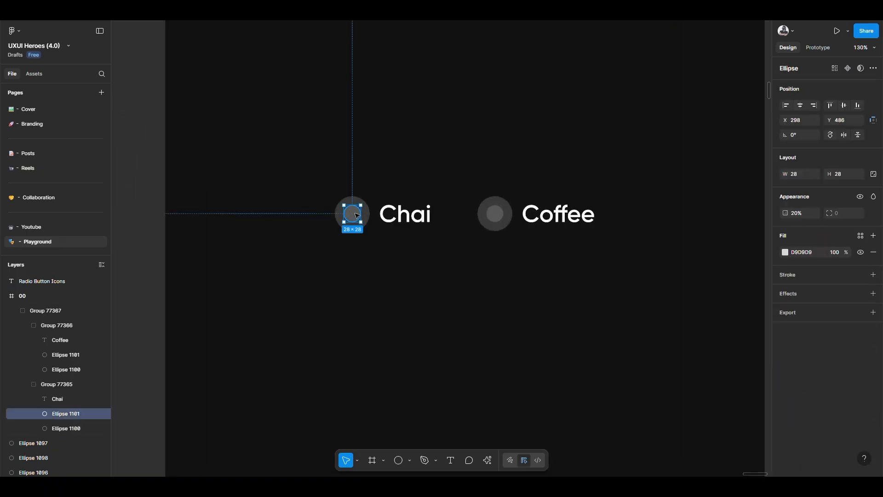
key("0")
left_click(807, 248)
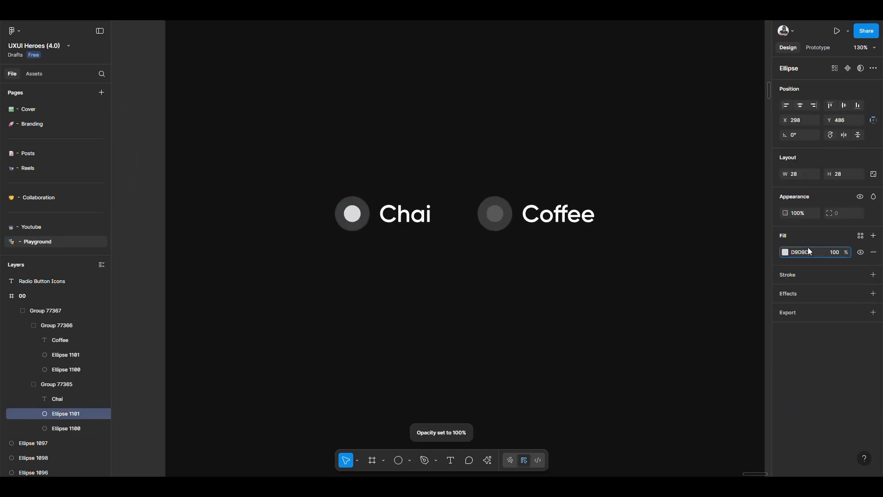
type("f")
key("Return")
Dim the Coffee label in frame 00 to 30% opacity.
left_click(536, 216, "ctrl")
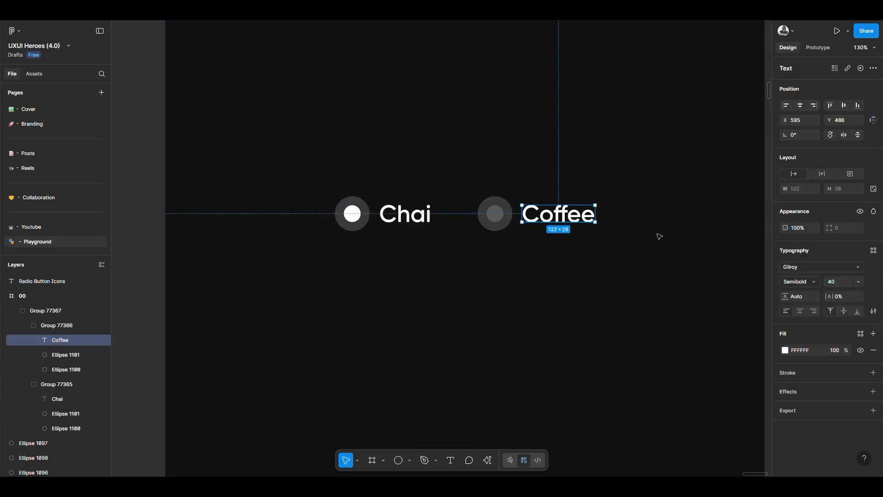
key("3")
scroll(459, 278, "down", 5, "ctrl")
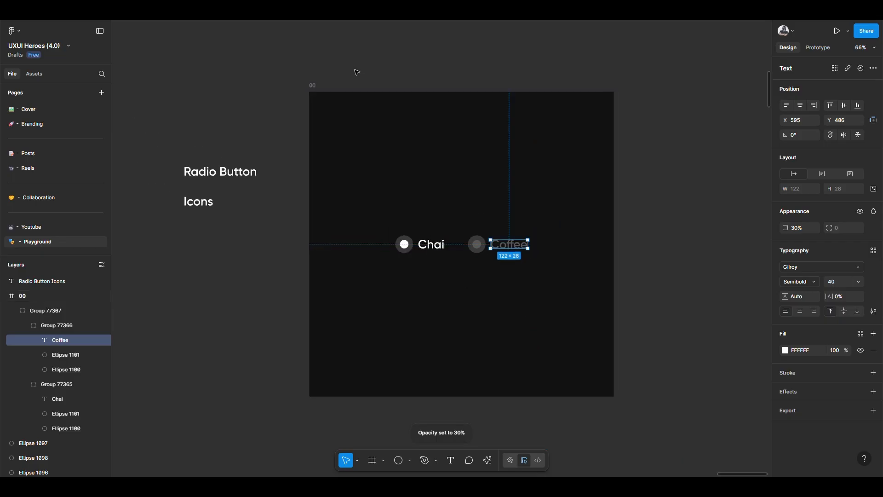
Duplicate frame 00 to create the second radio button state beside it.
key("Escape")
left_click(315, 84)
key("ctrl+d")
Set the Coffee option's inner dot in the duplicated frame to fill FFFFFF at 100% opacity.
scroll(483, 244, "up", 5, "ctrl")
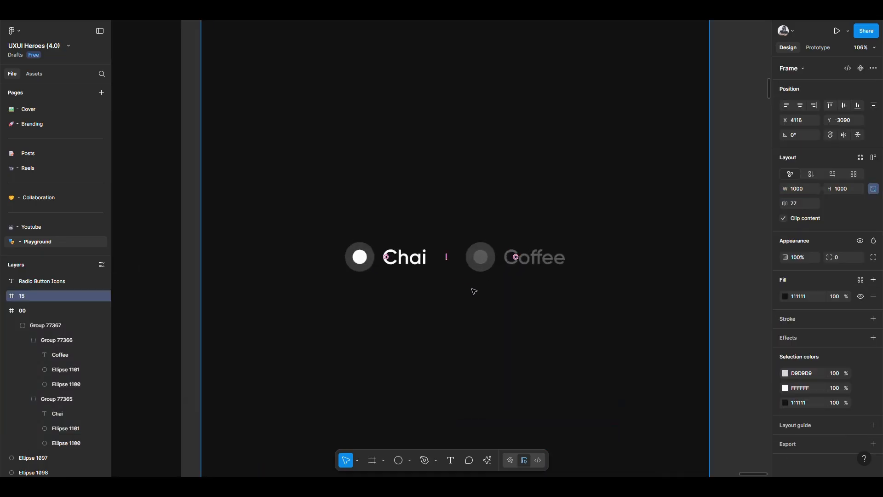
left_click(484, 243, "ctrl")
left_click(798, 252)
type("FFFFFF")
key("Return")
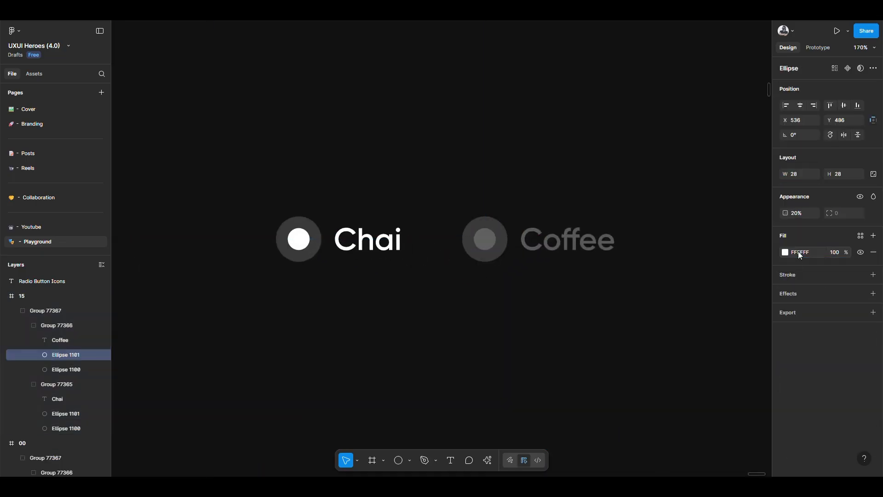
key("0")
Set the Coffee label in frame 15 to 100% opacity with fill FFFFFF.
left_click(569, 251)
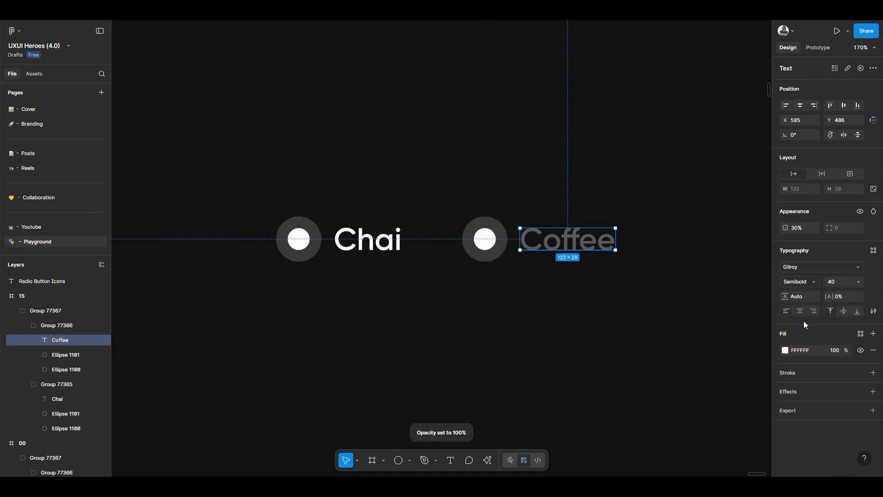
left_click(799, 351)
type("0")
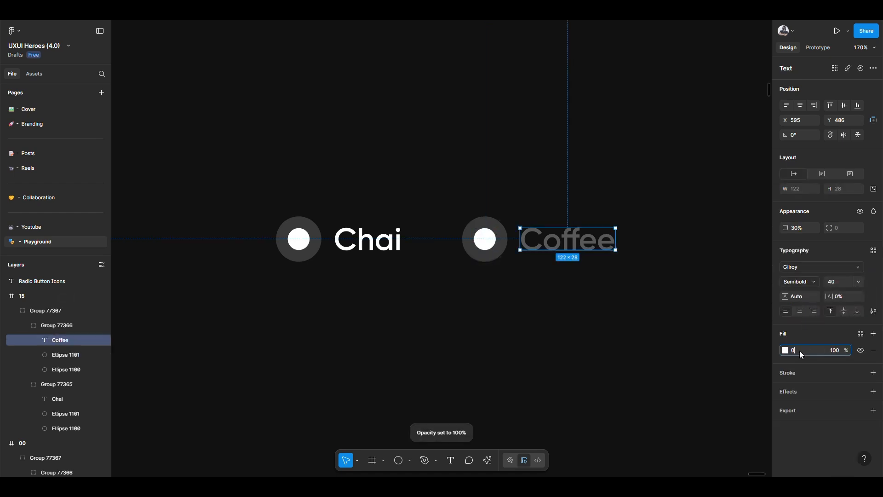
left_click(796, 227)
type("10")
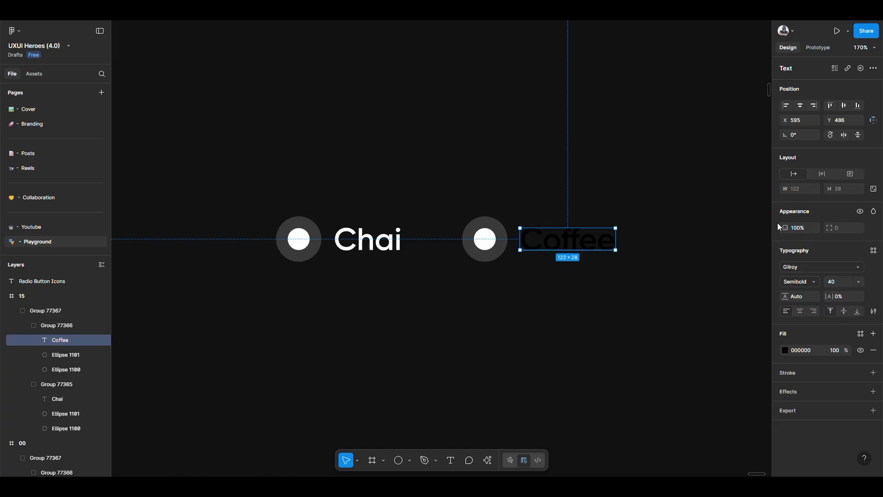
left_click(807, 349)
type("f")
key("Return")
left_click(404, 241)
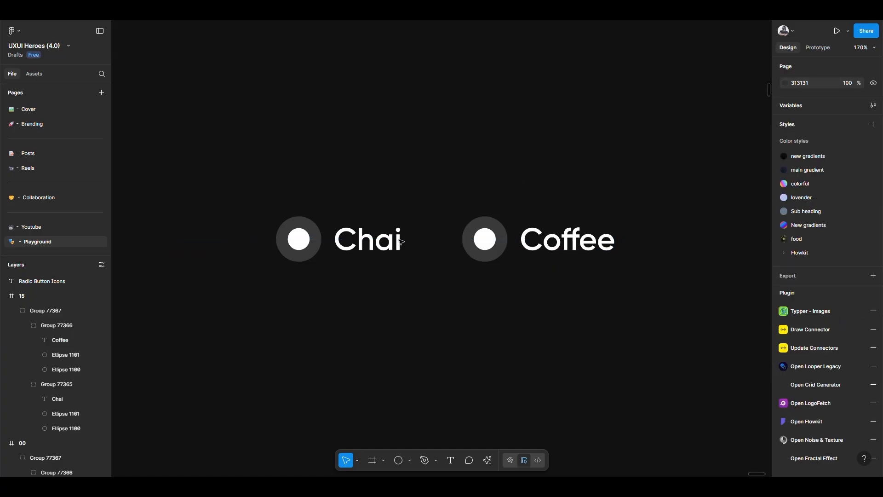
Dim the Chai label in frame 15 to 30% opacity and its inner dot to 20%.
left_click(378, 249, "ctrl")
key("3")
left_click(297, 246)
key("2")
Switch to prototyping and ungroup the outer radio button group in frames 00 and 15, keeping the Chai and Coffee groups separate.
scroll(578, 267, "down", 5)
left_click(690, 277)
left_click_drag(695, 278, 678, 280)
left_click(817, 48)
scroll(322, 266, "up", 3)
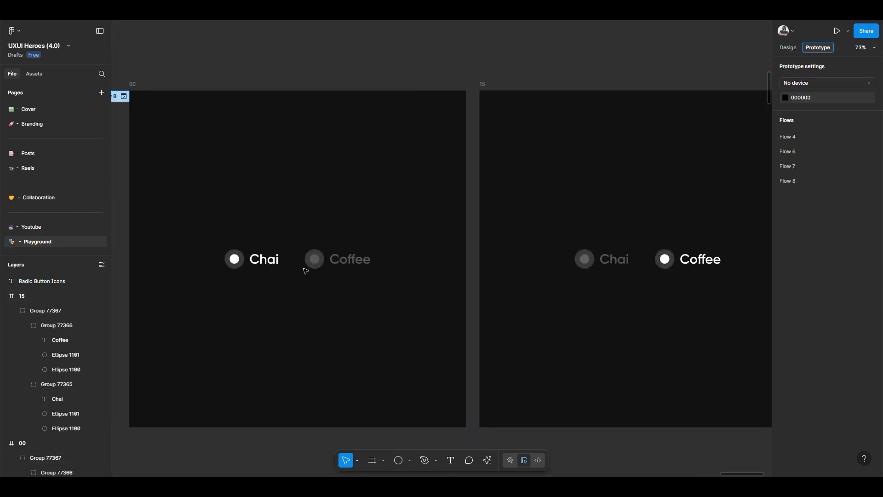
left_click(349, 266)
left_click(678, 263)
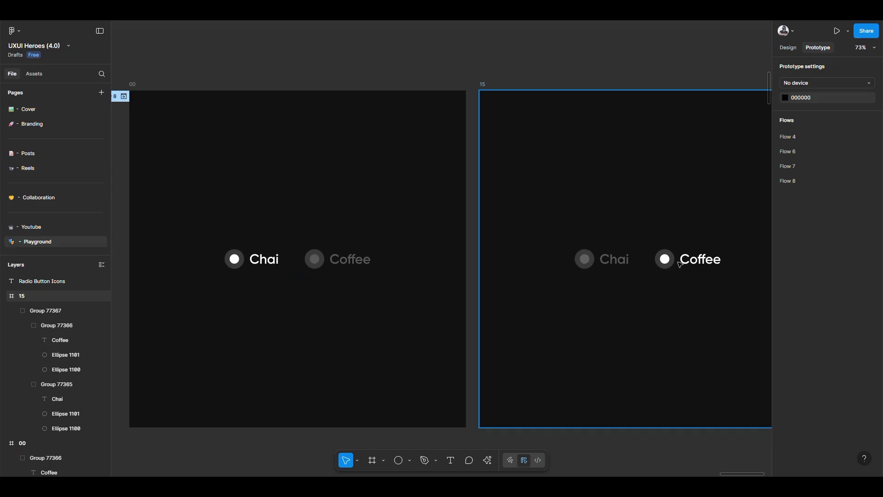
left_click(671, 263)
key("ctrl+shift+g")
Link the Coffee group in frame 00 to frame 15 with an On click, Smart animate, Ease out, 600 ms interaction.
left_click(330, 265)
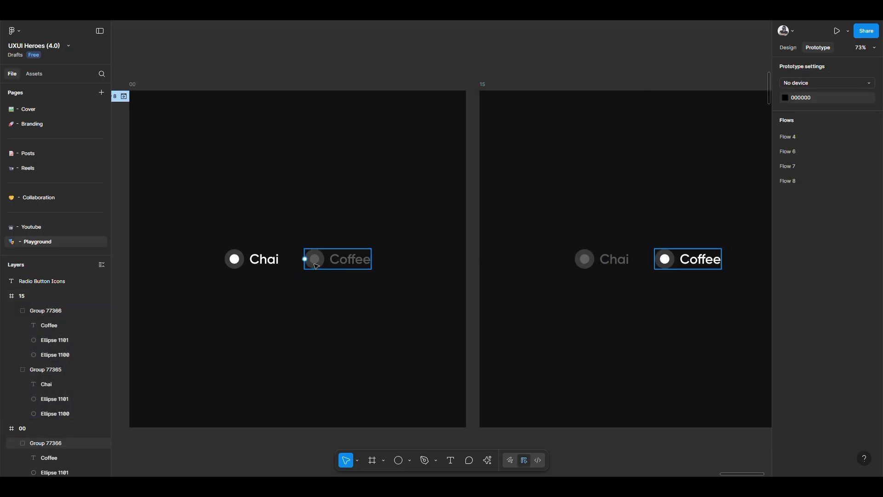
left_click(316, 266)
left_click_drag(371, 261, 571, 301)
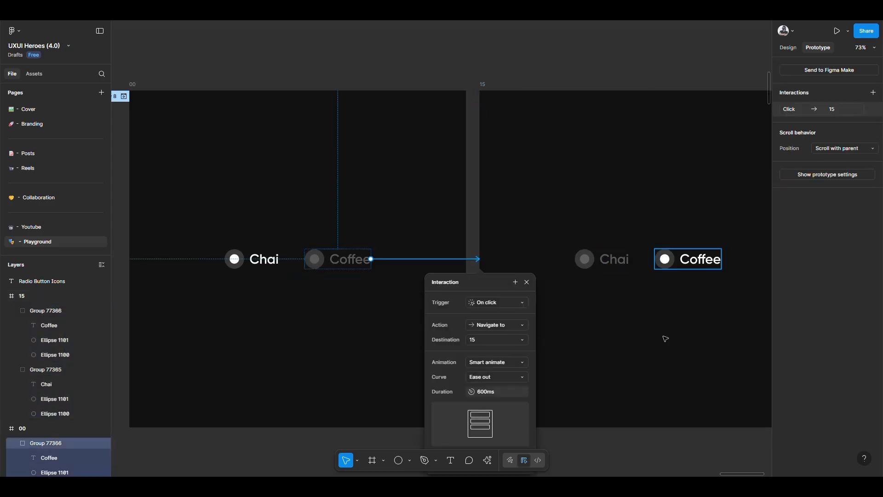
left_click(640, 335)
Link the Chai group in frame 15 back to frame 00 with an On click, Smart animate, Ease out interaction.
left_click(584, 260)
left_click_drag(575, 260, 386, 220)
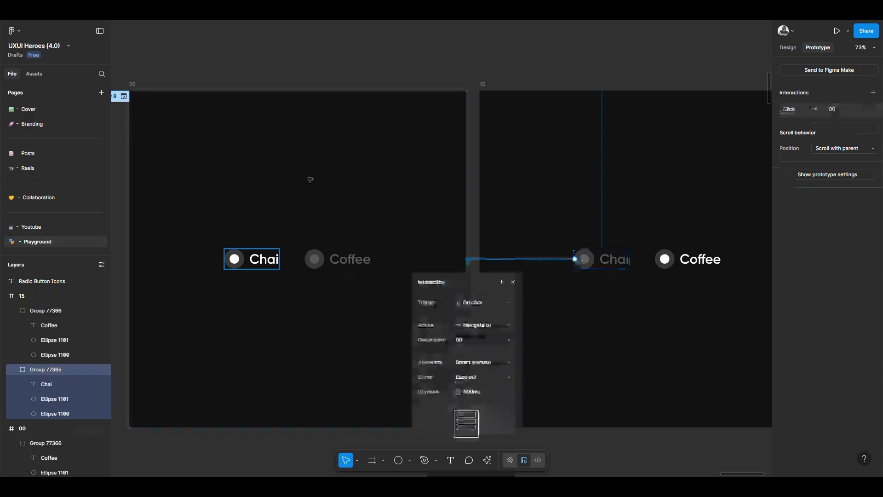
left_click(235, 85)
Preview the prototype from frame 00 and test switching back and forth between the Chai and Coffee options.
left_click(137, 85)
key("ctrl+alt+Return")
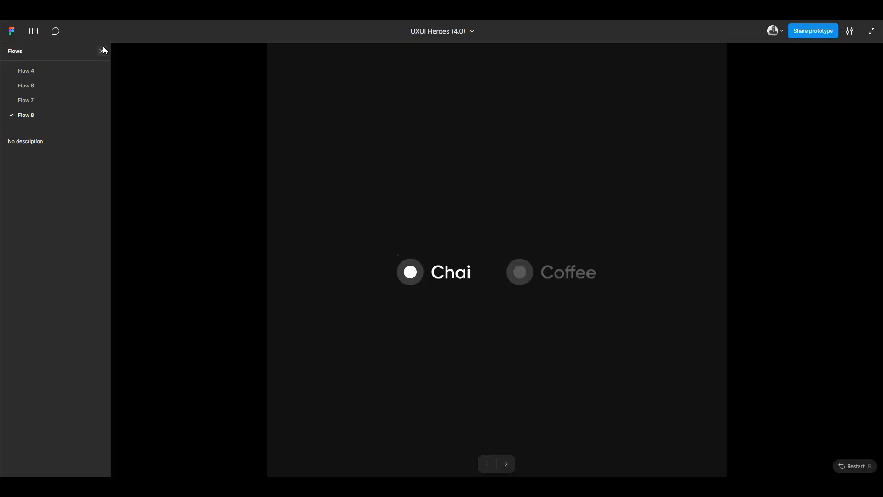
left_click(101, 50)
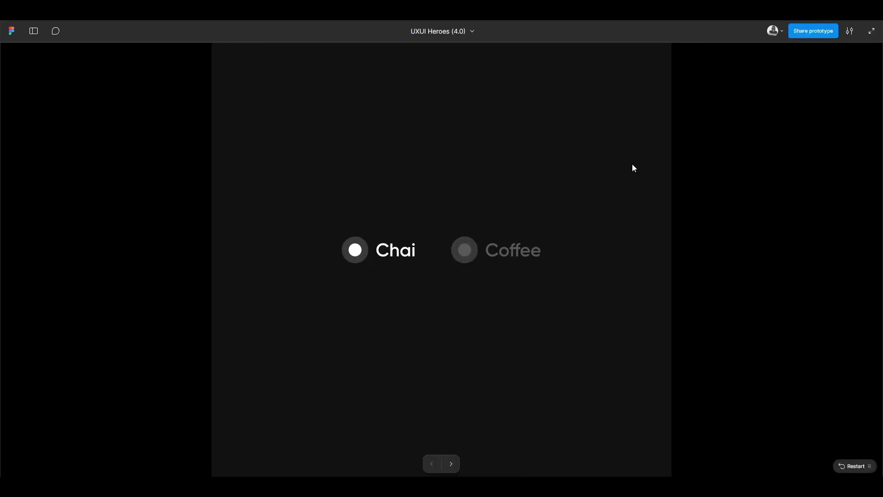
left_click(497, 249)
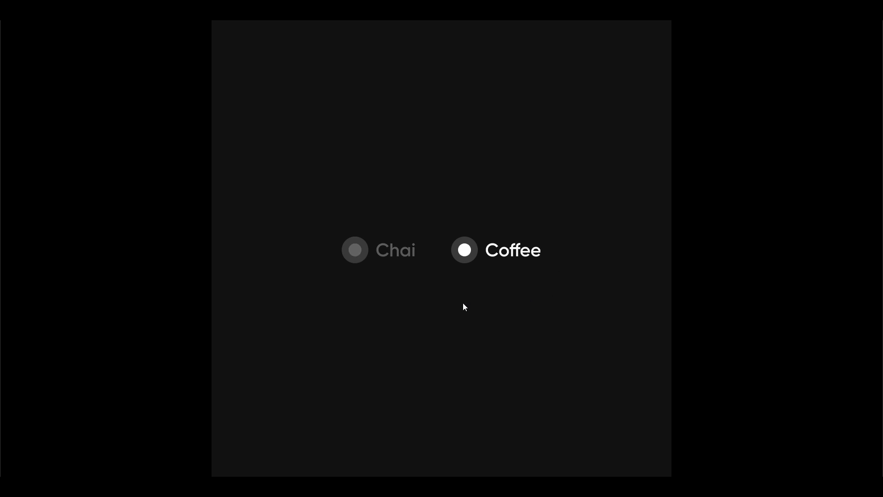
left_click(391, 257)
left_click(509, 254)
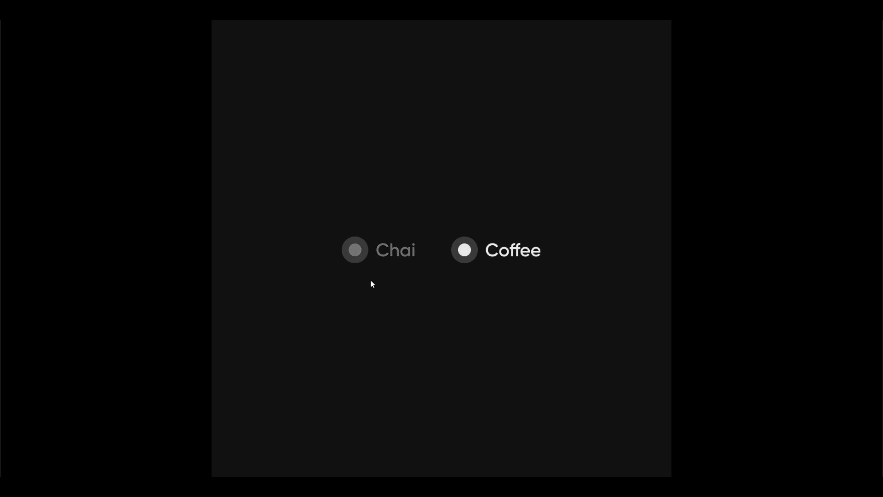
left_click(358, 259)
left_click(536, 253)
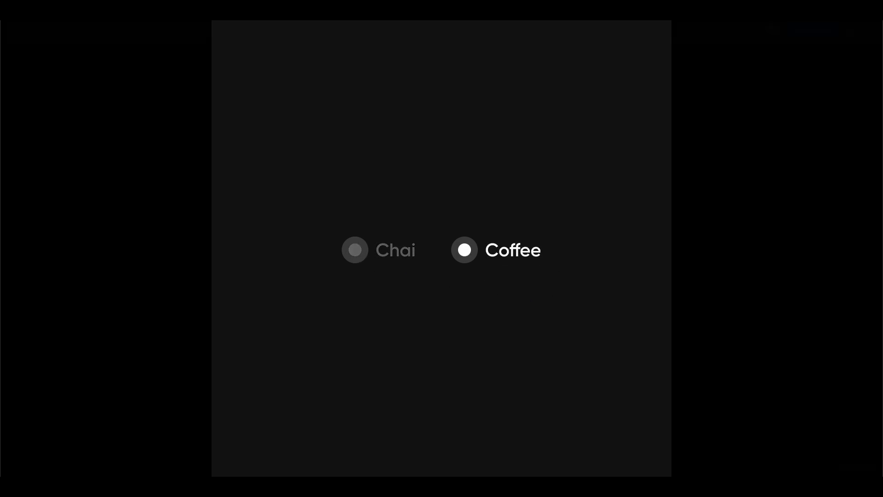
left_click(104, 11)
Delete frame 15 and the Radio Button Icons text note beside frame 00.
left_click(471, 168)
left_click(482, 84)
key("Delete")
key("shift+1")
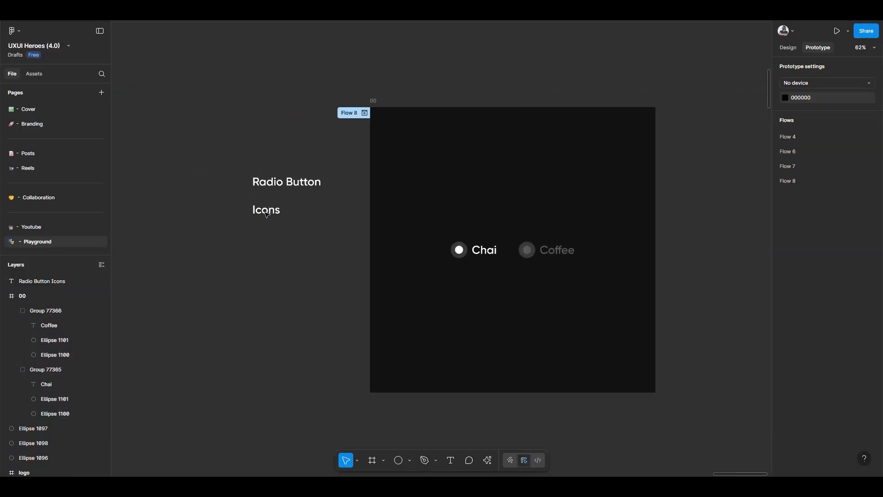
left_click(274, 210)
key("Delete")
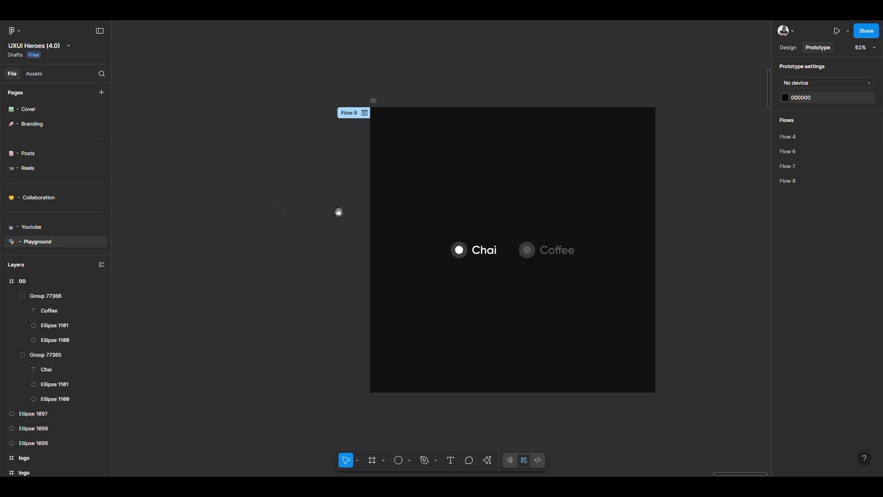
Delete the Chai and Coffee groups from frame 00, leaving the frame empty.
left_click_drag(339, 212, 283, 235)
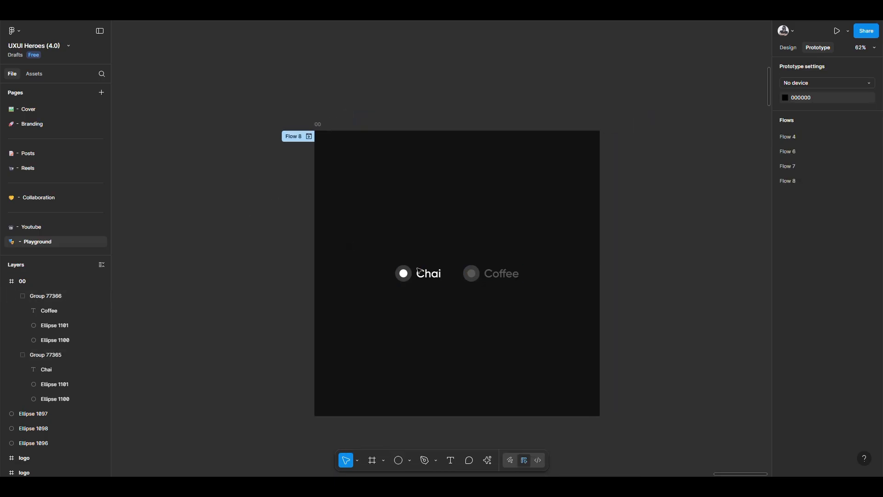
left_click(516, 272)
left_click(432, 275, "shift")
key("Delete")
Draw a 160 × 160 square in frame 00, round every corner except the bottom-right to 500, and center it in the frame.
scroll(435, 272, "up", 5)
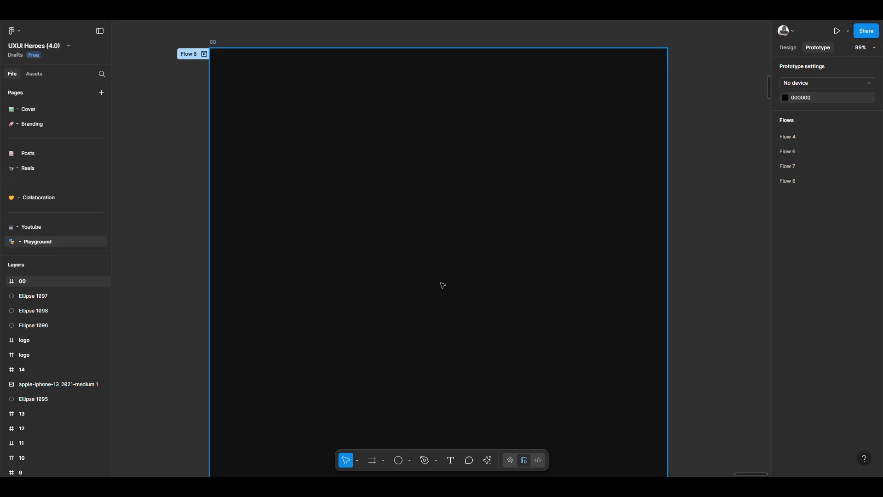
key("r")
left_click_drag(380, 209, 452, 284)
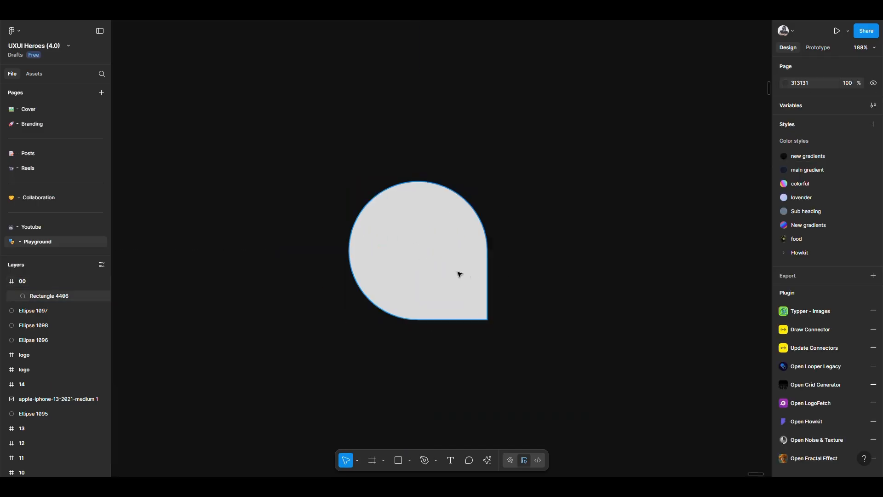
left_click(460, 278)
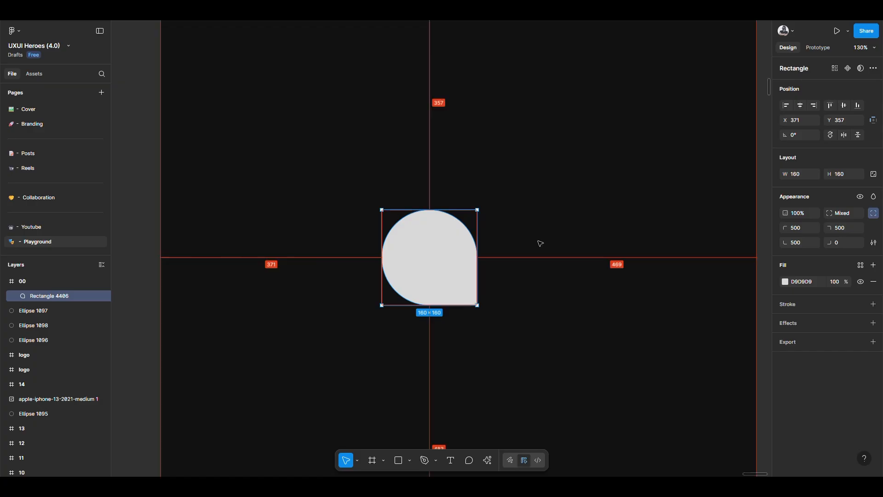
key("alt+h")
key("alt+v")
Set the bubble shape's bottom-right corner radius to 30 and change its fill to dark grey.
scroll(498, 297, "up", 5)
left_click(554, 319)
scroll(543, 312, "down", 2)
left_click(425, 296)
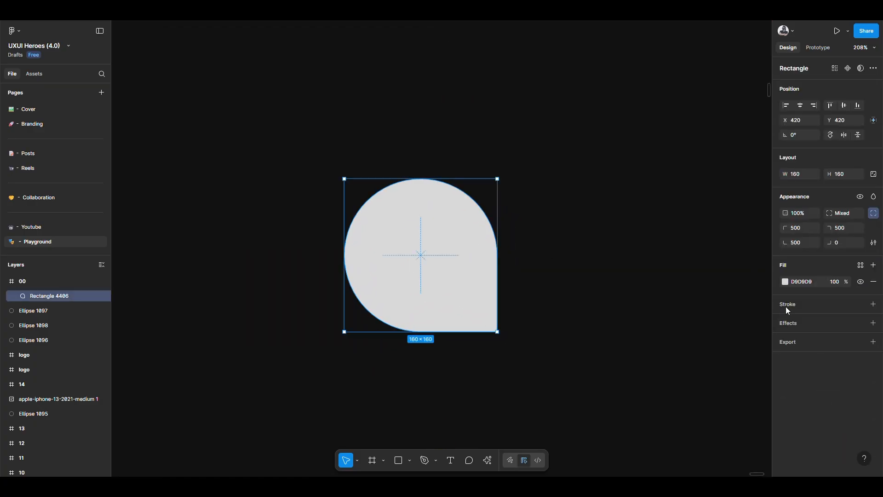
left_click(840, 245)
type("30")
key("Return")
left_click(784, 279)
left_click_drag(701, 285, 647, 334)
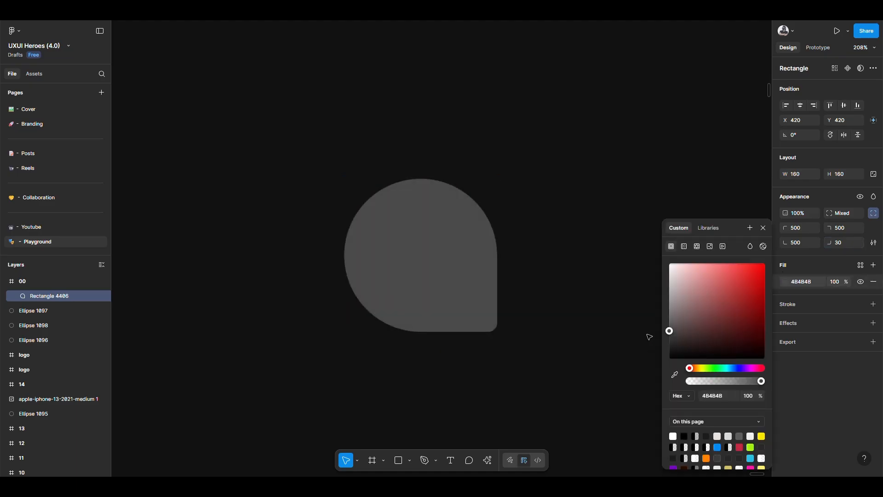
Draw a horizontal bar about 73 × 14 inside the bubble shape and round its corners to 500.
left_click(579, 256)
scroll(578, 261, "down", 1)
scroll(568, 285, "up", 1)
scroll(432, 277, "up", 3)
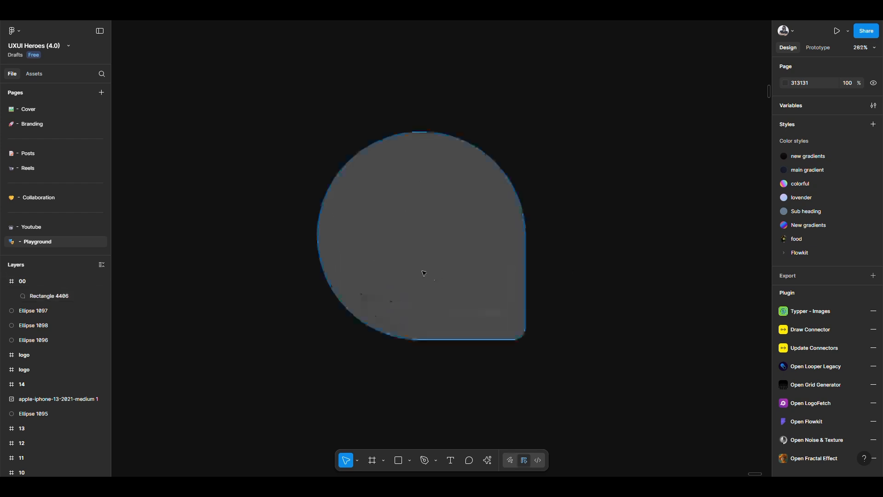
left_click(484, 300)
key("o")
key("r")
left_click_drag(361, 221, 457, 239)
left_click(838, 213)
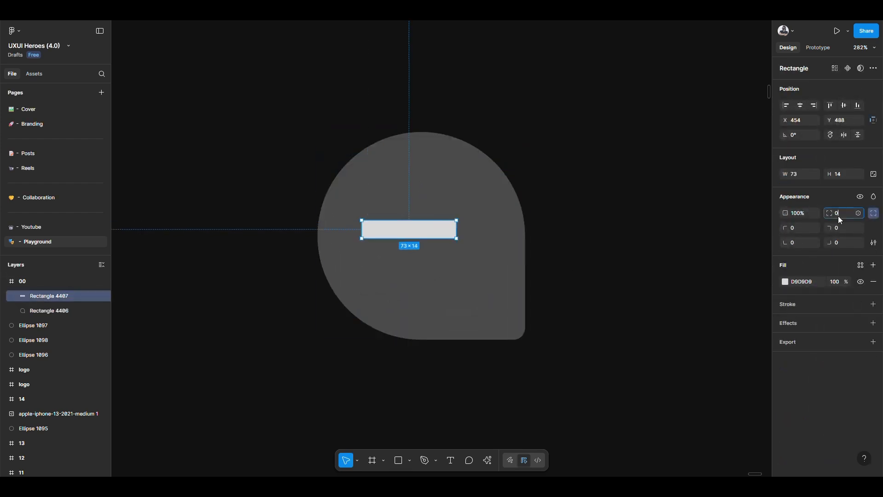
type("500")
key("Return")
Duplicate the bar twice below with 7 px gaps, shortening the copies to about 42 and 23 wide.
scroll(449, 256, "up", 5)
left_click_drag(396, 211, 389, 251)
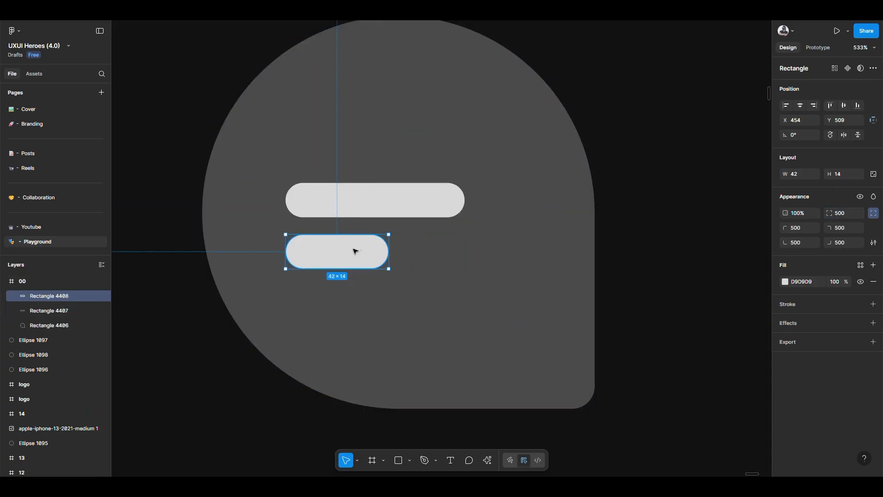
key("ctrl+d")
left_click_drag(388, 302, 342, 303)
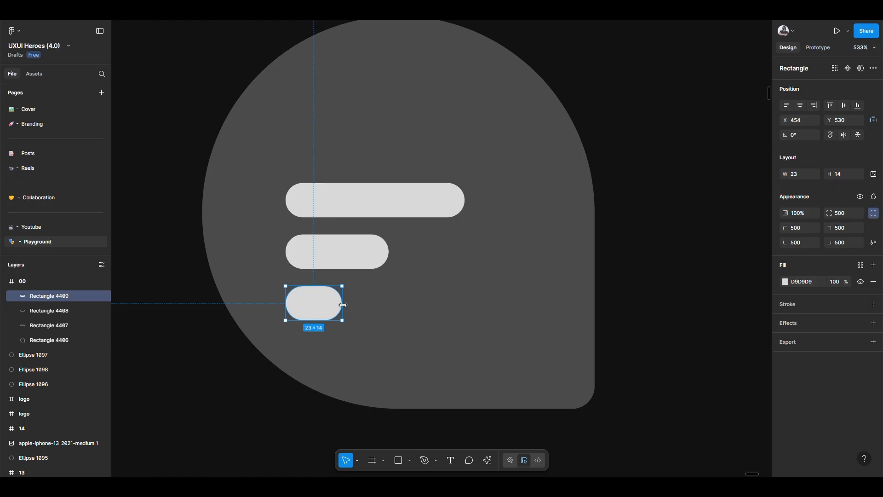
Group the three bars, move the group to about X 456, Y 475 inside the bubble, and set its opacity to 0%.
left_click(342, 251, "shift")
left_click(350, 201, "shift")
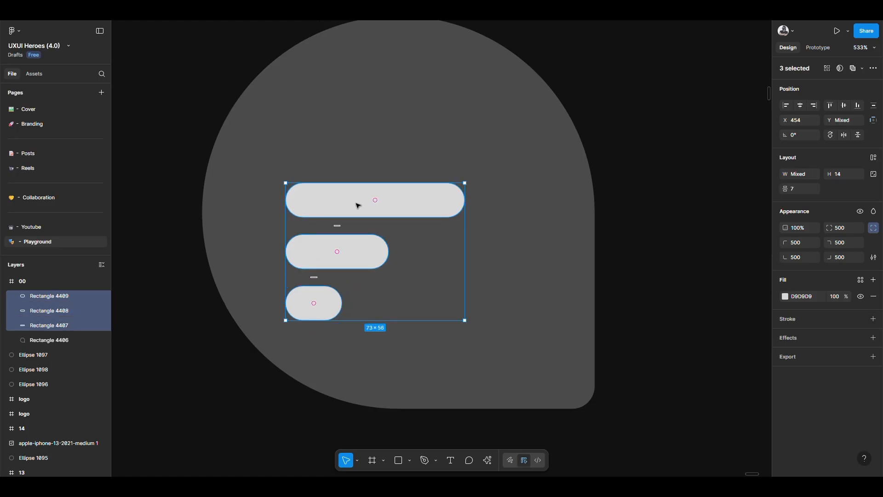
key("ctrl+g")
left_click_drag(388, 212, 420, 177)
key("0")
key("0")
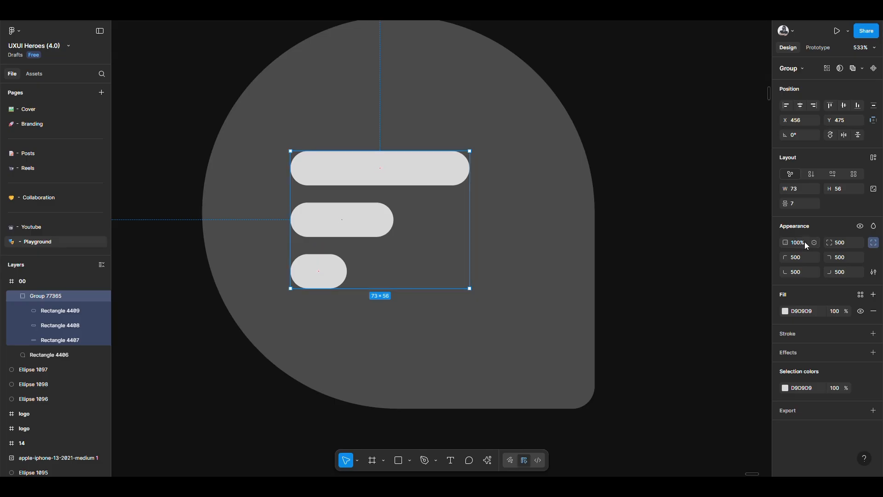
Duplicate frame 00 with the bubble and hidden bars to create a second state beside it.
scroll(410, 273, "down", 3)
left_click(506, 292)
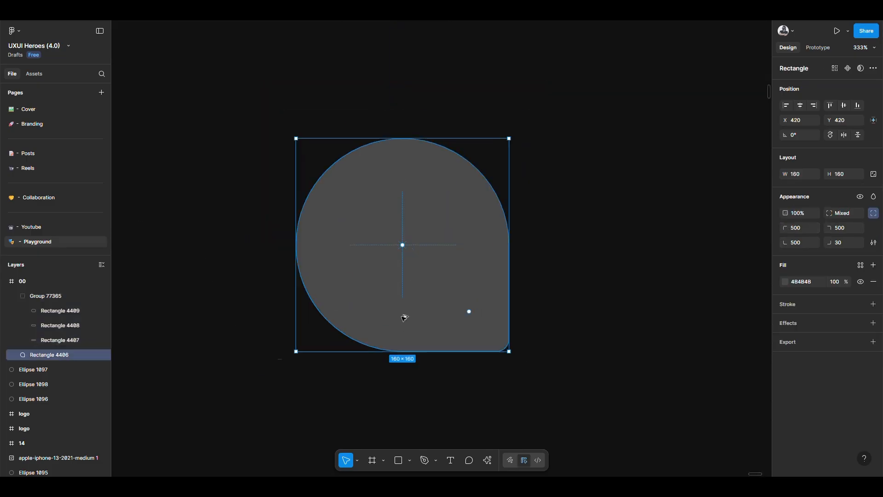
scroll(426, 313, "down", 8)
left_click(296, 182)
left_click(295, 183)
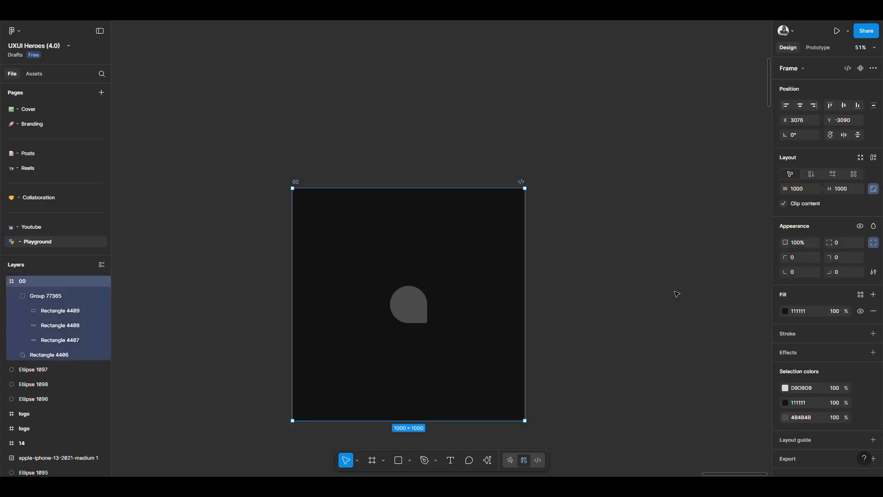
key("ctrl+d")
Change the bubble shape's fill in frame 15 to the blue 078EFB.
scroll(573, 327, "up", 2)
left_click(578, 309)
scroll(578, 309, "up", 3)
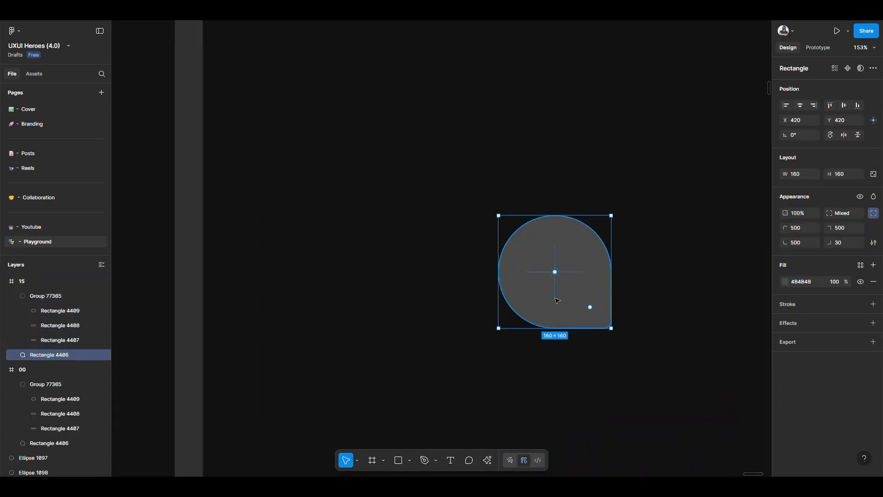
left_click(784, 281)
left_click(714, 451)
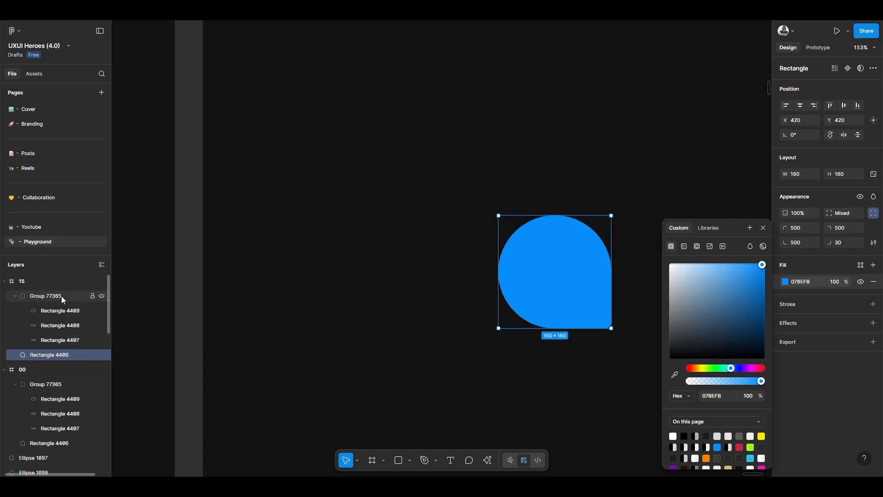
Set the bars group in frame 15 to 100% opacity and its fill to white FFFFFF.
left_click(553, 289)
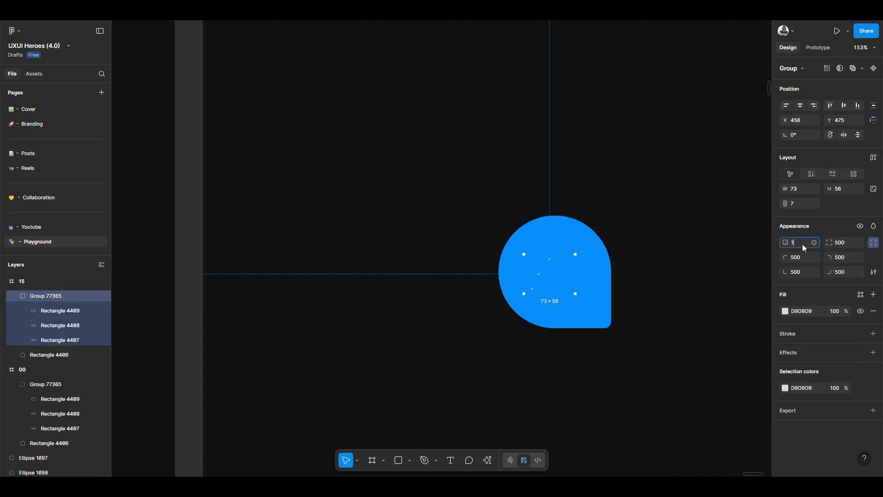
left_click(802, 243)
type("100")
key("Return")
left_click(785, 311)
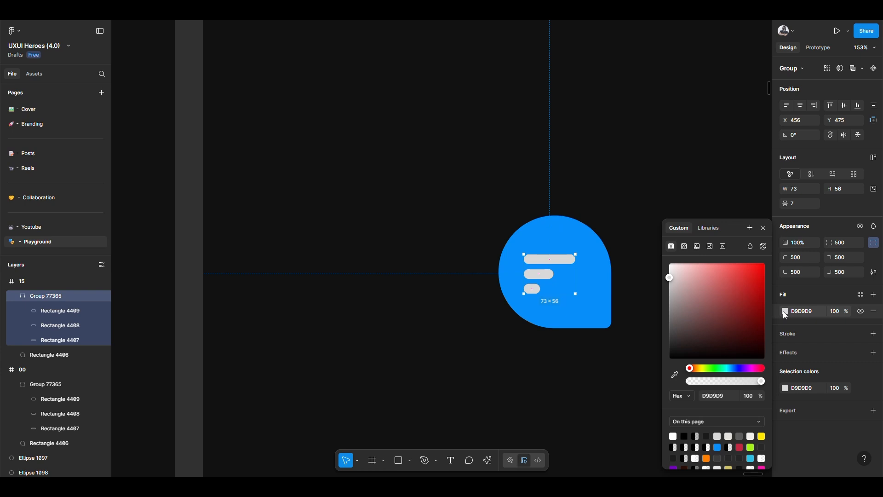
left_click(798, 312)
type("f")
key("Return")
Nudge the white bars group in frame 15 right by 7 px to center it horizontally in the bubble.
scroll(540, 275, "down", 3)
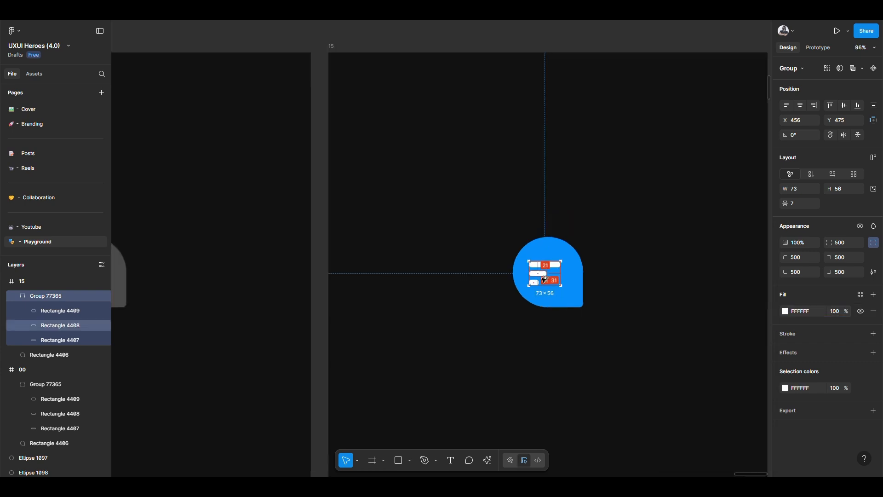
scroll(602, 282, "up", 3)
key("Right")
key("Right")
key("Right")
key("Right")
key("Right")
key("Right")
key("Right")
scroll(602, 282, "down", 4)
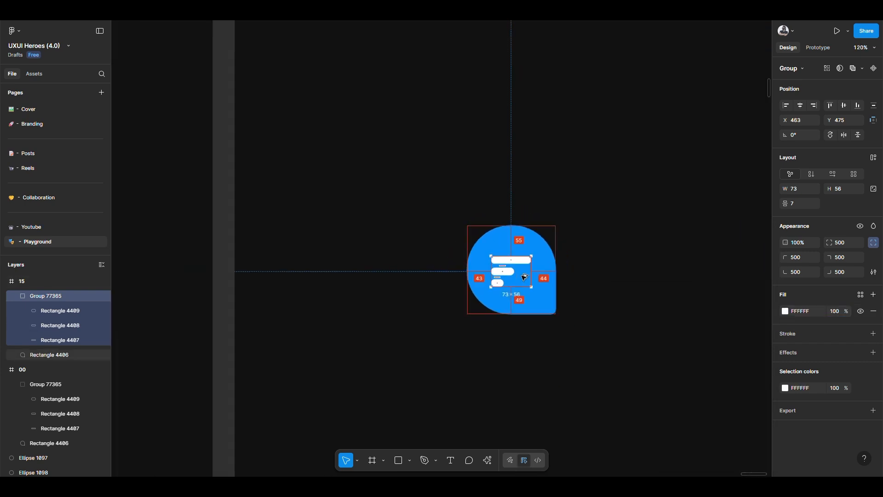
scroll(619, 282, "down", 4)
left_click(684, 252)
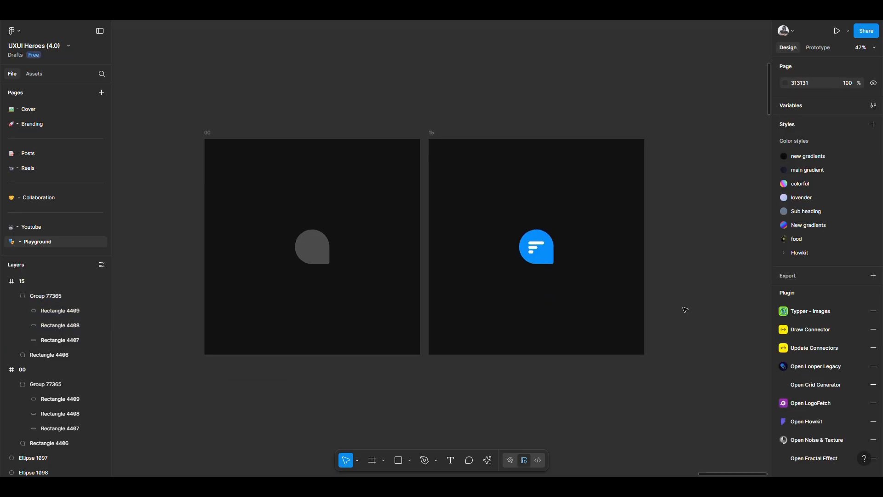
Link the grey bubble in frame 00 to frame 15 with a While hovering, Smart animate, Ease out, 400 ms interaction.
left_click(818, 48)
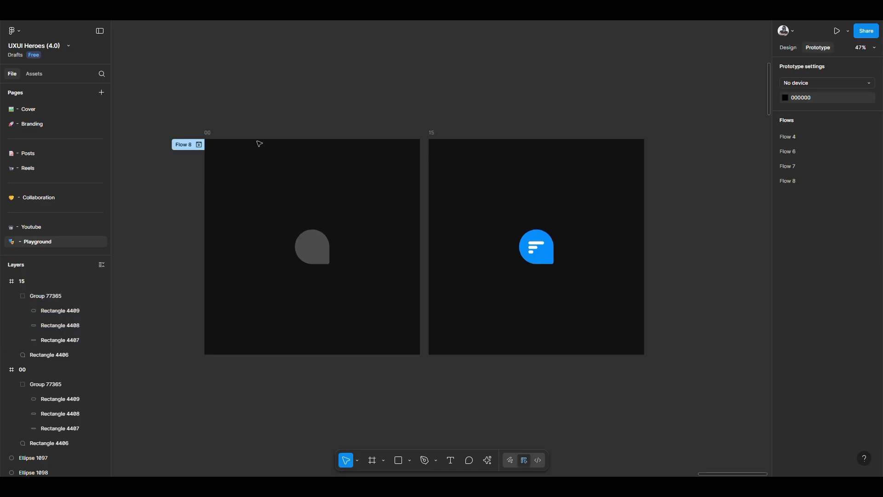
left_click(311, 246)
left_click_drag(329, 247, 471, 258)
left_click(446, 290)
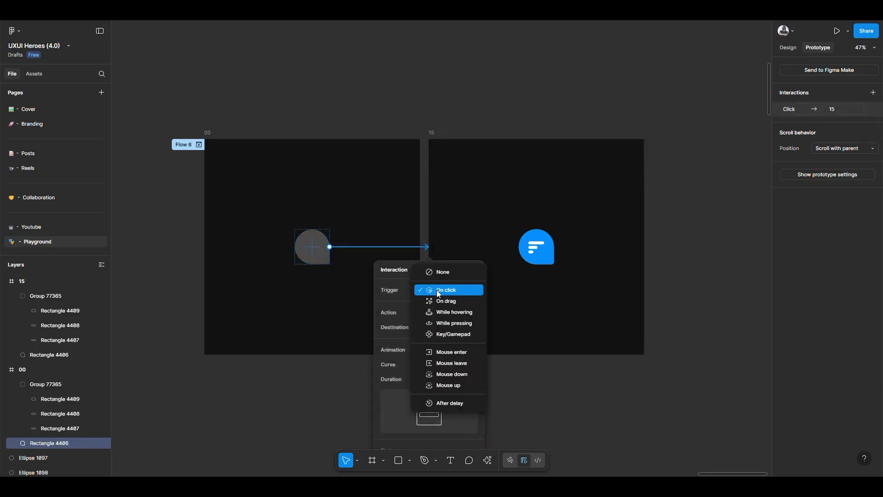
left_click(450, 313)
left_click(446, 379)
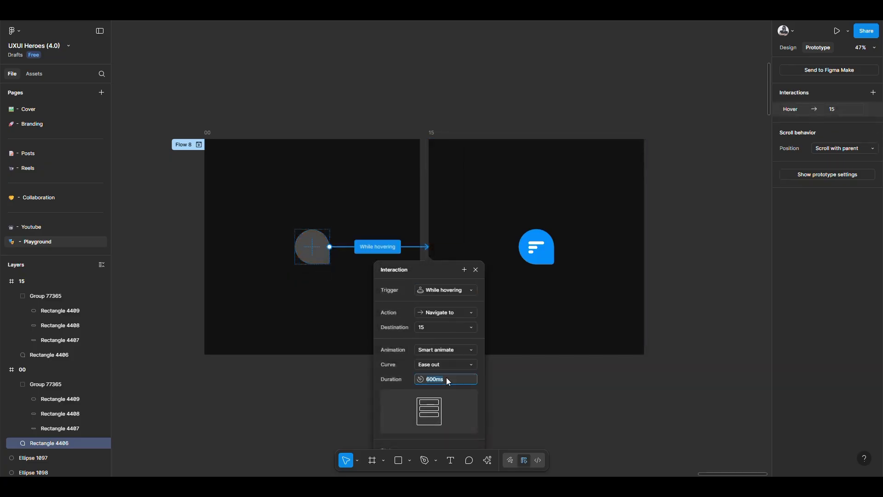
left_click(561, 252)
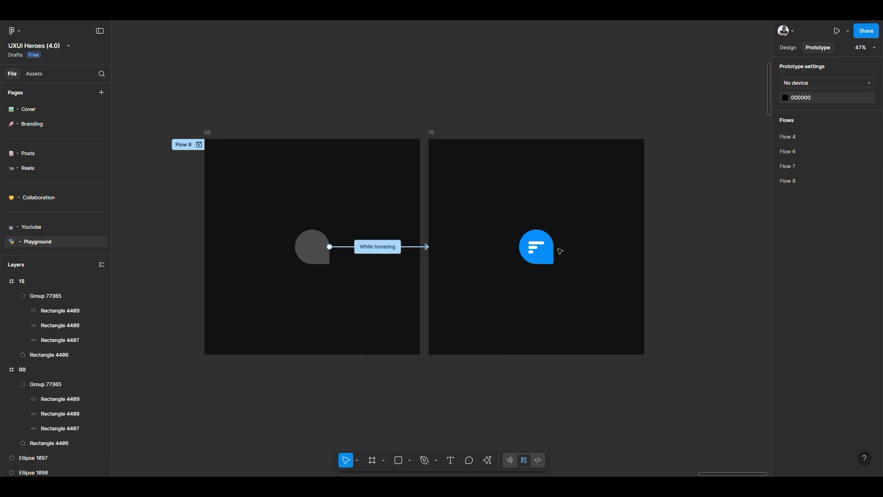
Group the blue bubble and its white bars in frame 15.
left_click(532, 248)
scroll(545, 257, "up", 5)
left_click(504, 230, "shift")
key("ctrl+g")
Link the blue icon group in frame 15 back to frame 00 with a Mouse leave, Smart animate, Ease out interaction.
left_click_drag(494, 236, 218, 255)
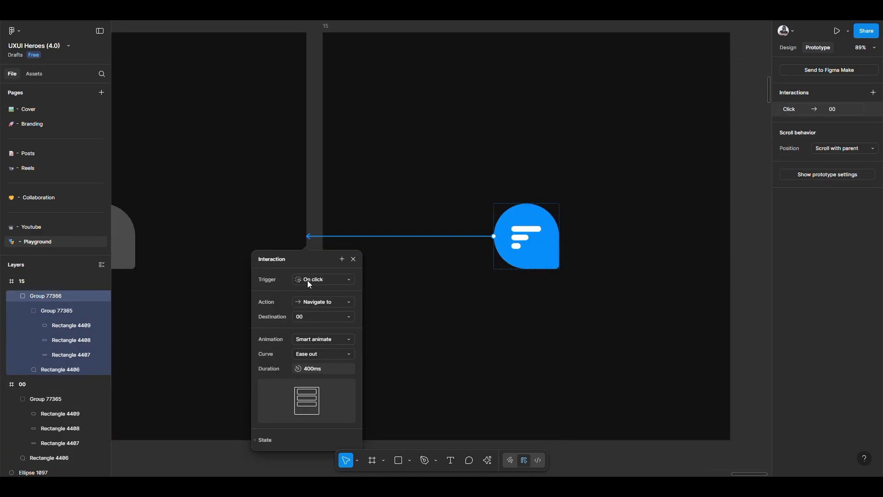
left_click(308, 280)
left_click(323, 350)
left_click(319, 385)
left_click(579, 415)
Preview the prototype from frame 00 and test the bubble icon's While hovering interaction.
scroll(640, 437, "down", 5)
left_click(258, 219)
key("ctrl+alt+Return")
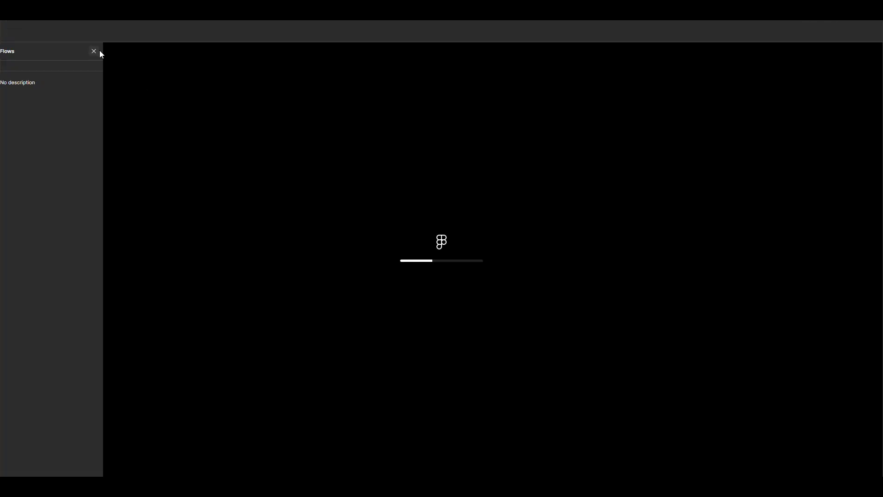
left_click(102, 50)
mouse_move(452, 253)
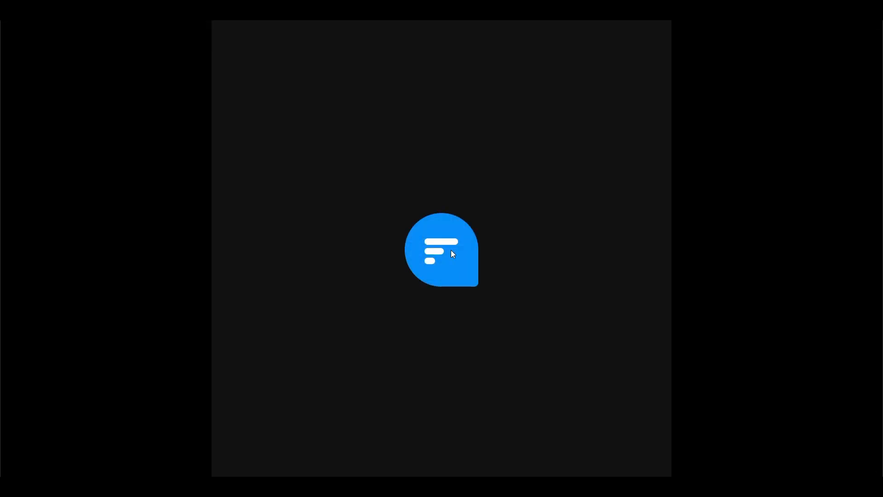